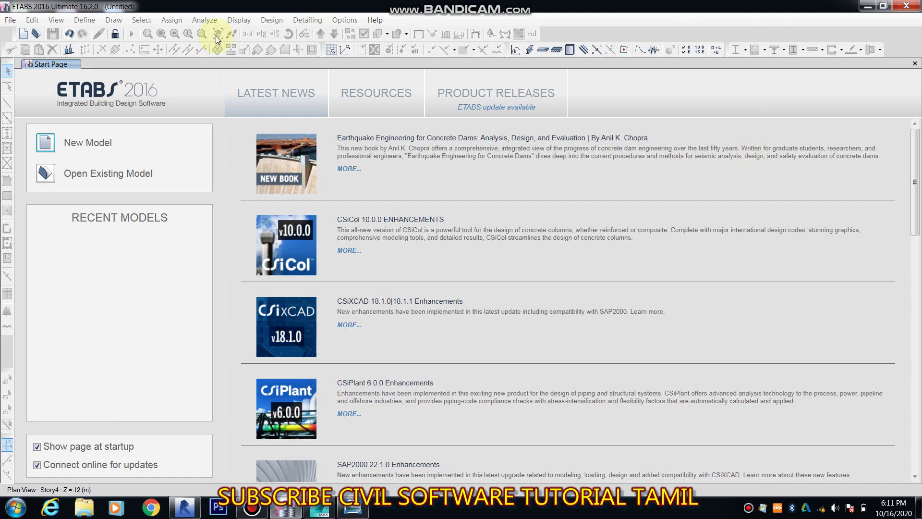
Step: Start a new model with the built-in settings: Metric SI units, Indian steel sections, IS 800:2007 and IS 456:2000
click(92, 150)
click(378, 225)
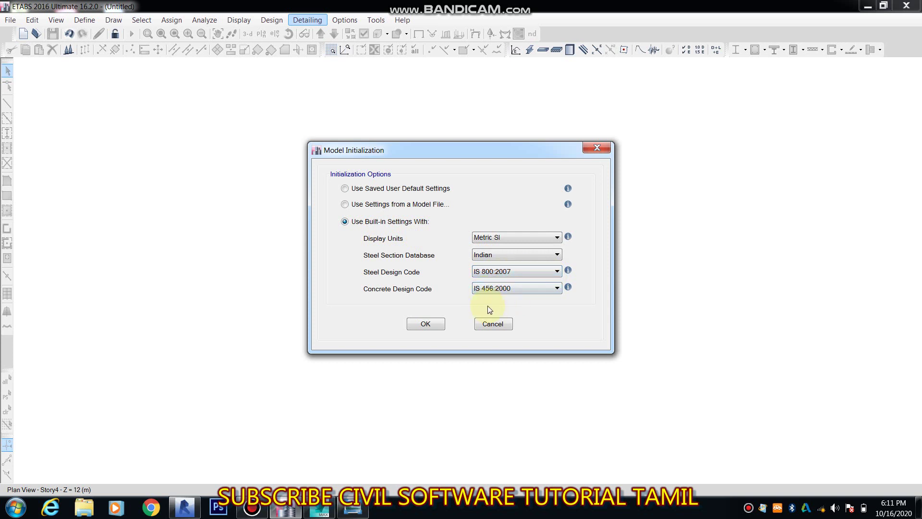
click(425, 324)
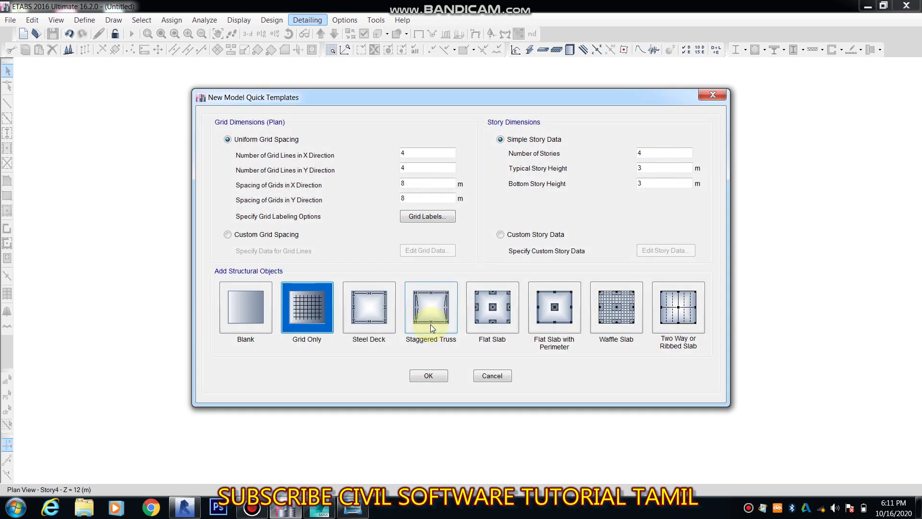
Step: Create a grid-only model with the grid spacing set to 3 m in both X and Y directions
double_click(409, 183)
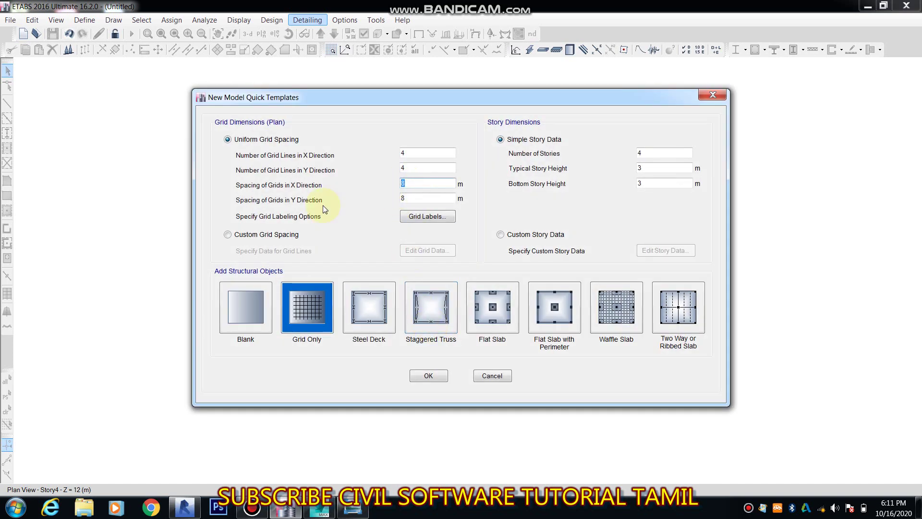
text(33)
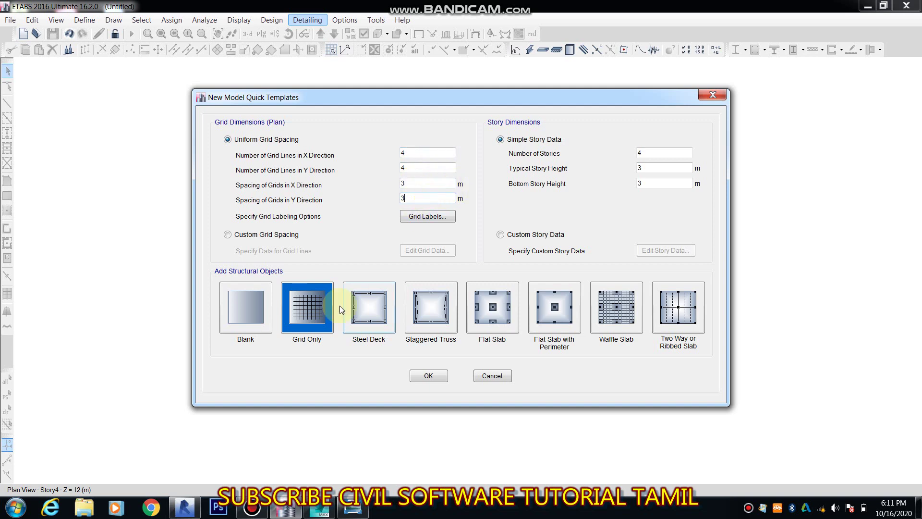
click(428, 376)
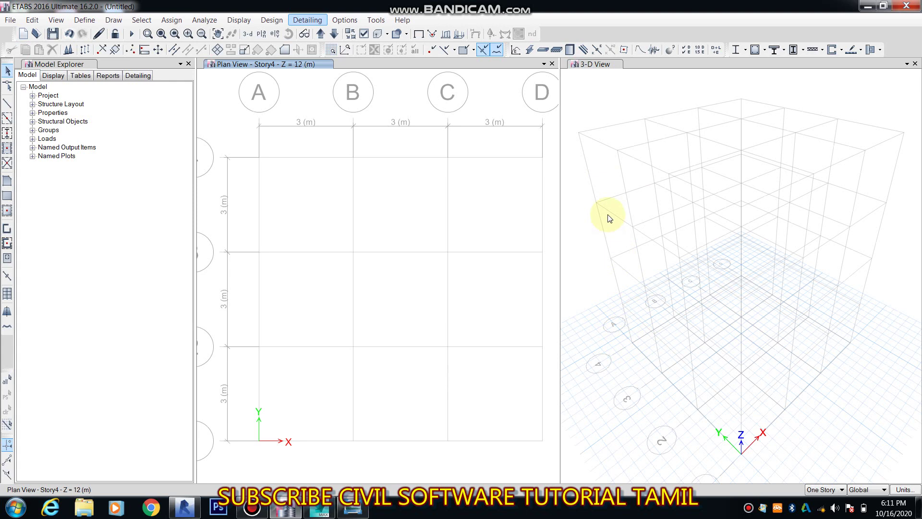
scroll(266, 376, down, 2)
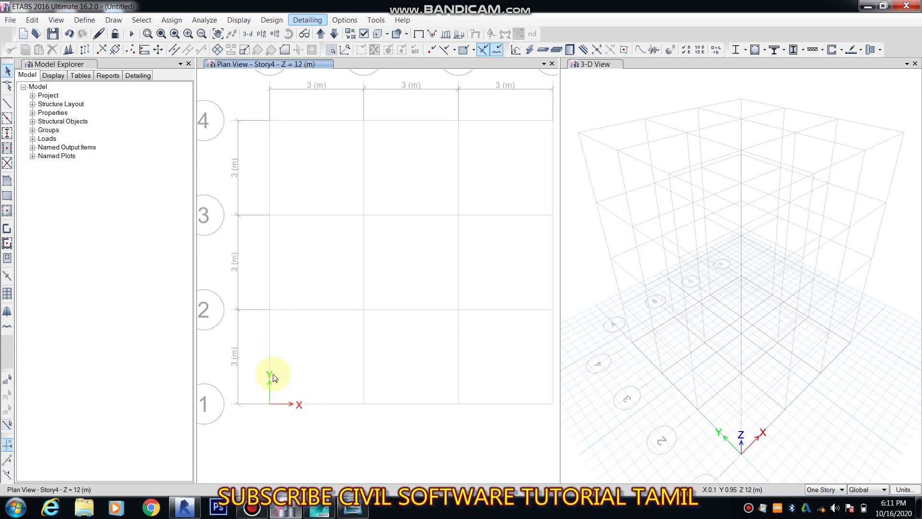
scroll(346, 370, down, 1)
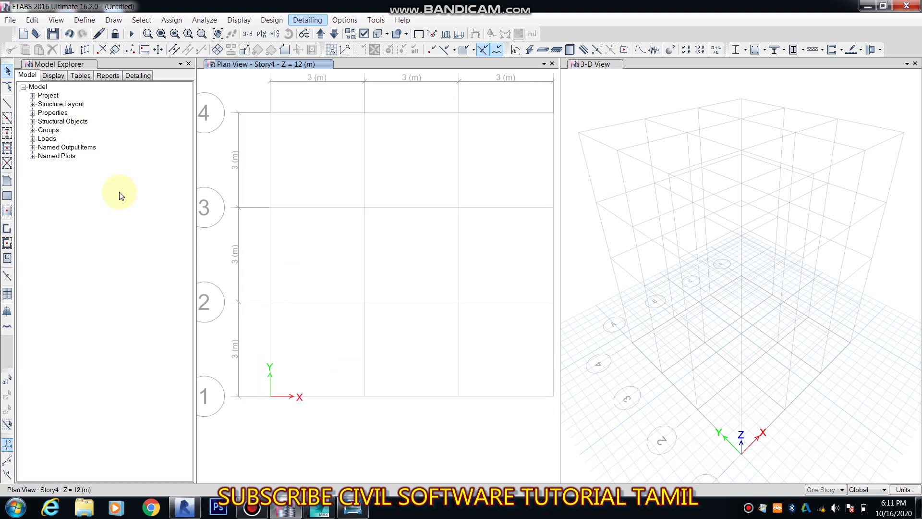
Step: Activate frame line drawing and toggle on snapping to edges and perpendicular projections in the snap options
click(6, 107)
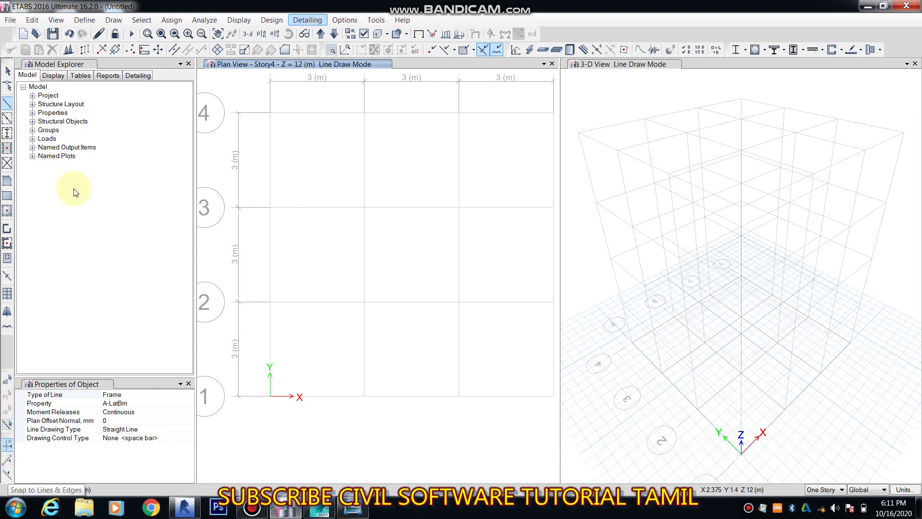
click(56, 19)
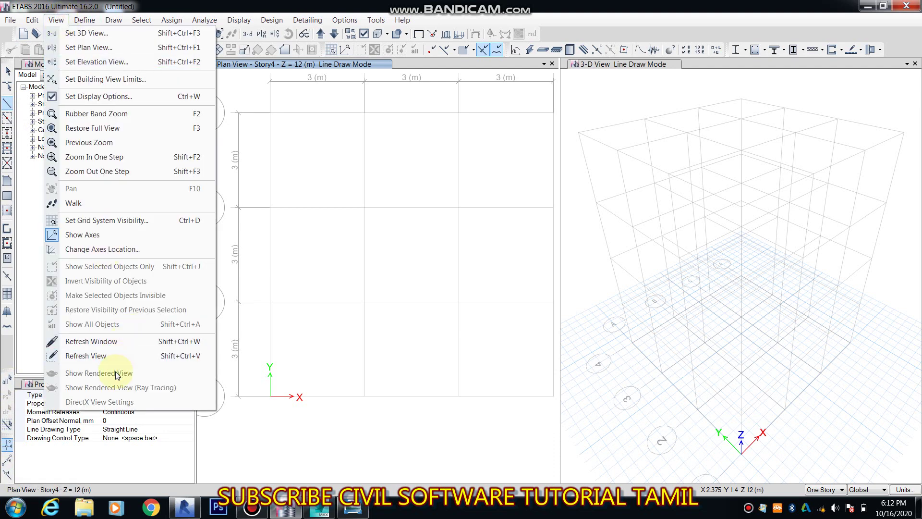
click(32, 20)
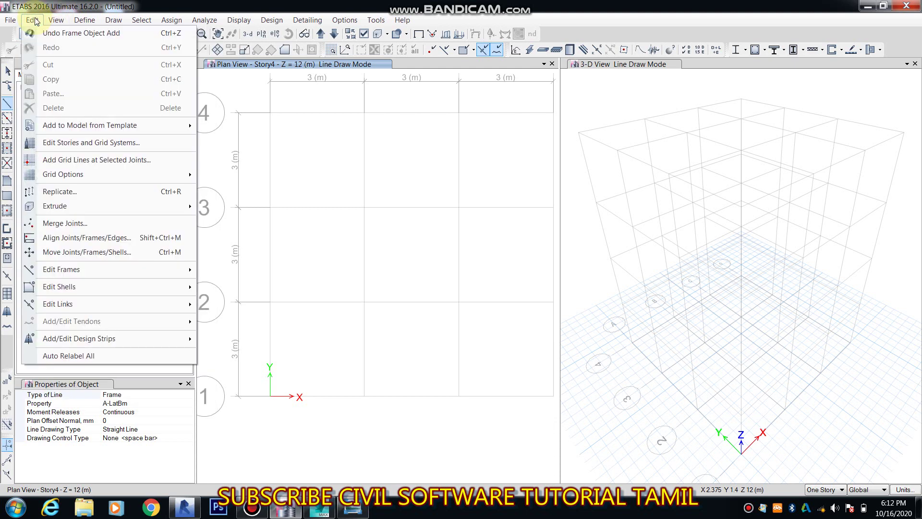
mouse_move(81, 20)
mouse_move(110, 24)
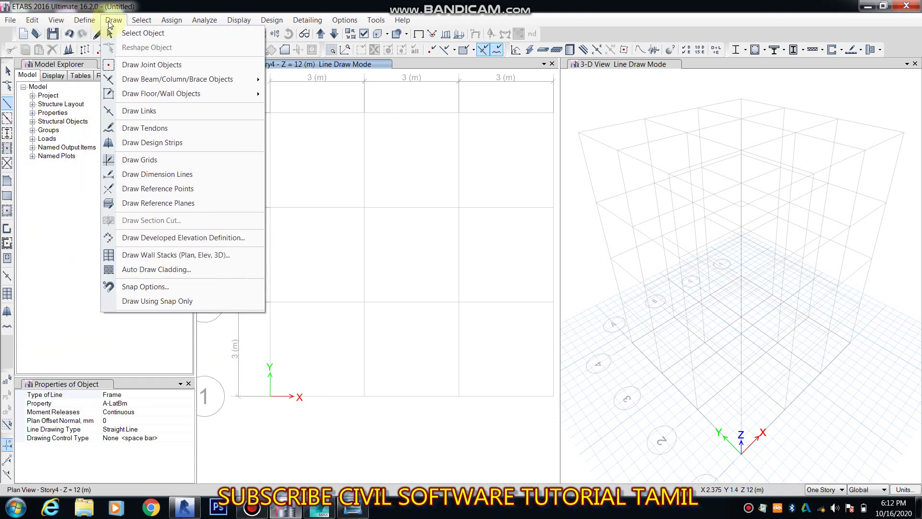
click(145, 287)
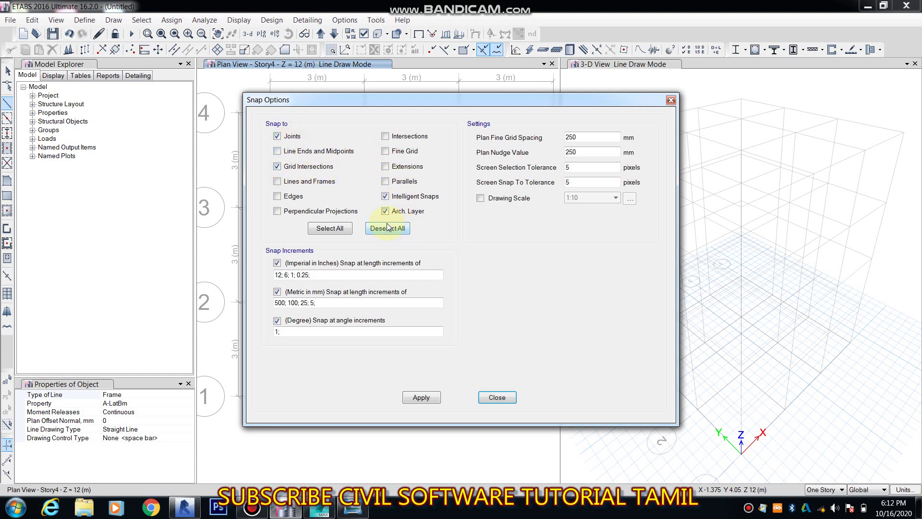
click(294, 198)
click(318, 212)
click(421, 398)
click(494, 397)
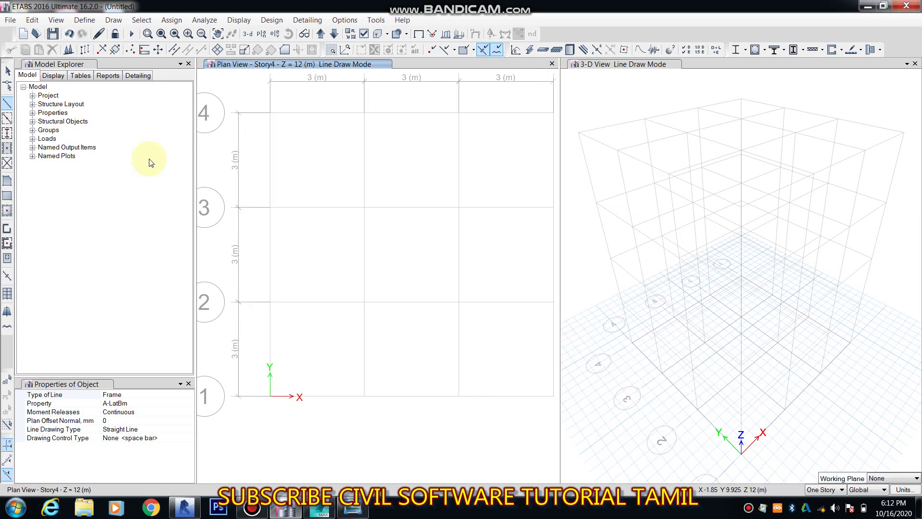
Step: Draw 3 m frame lines in the Story4 plan from grid point A1 to A2 and from A1 to B1, and select both frames
click(272, 399)
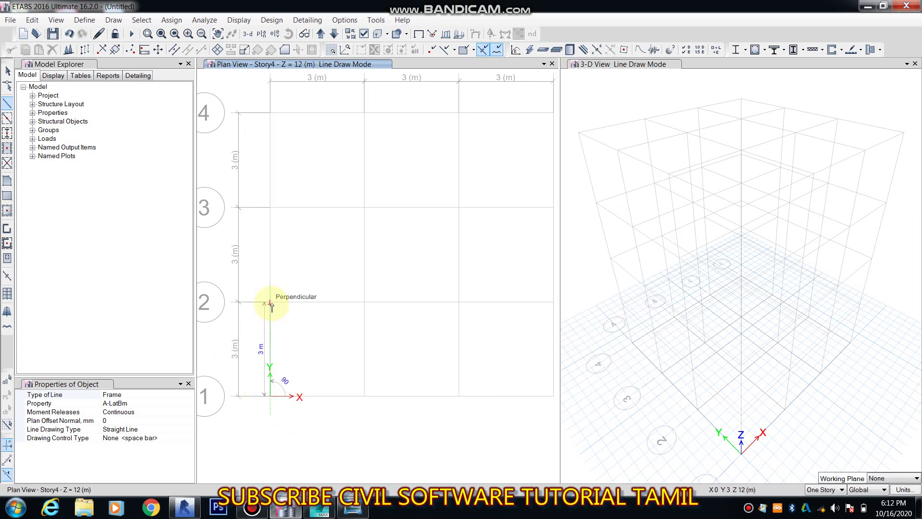
click(269, 302)
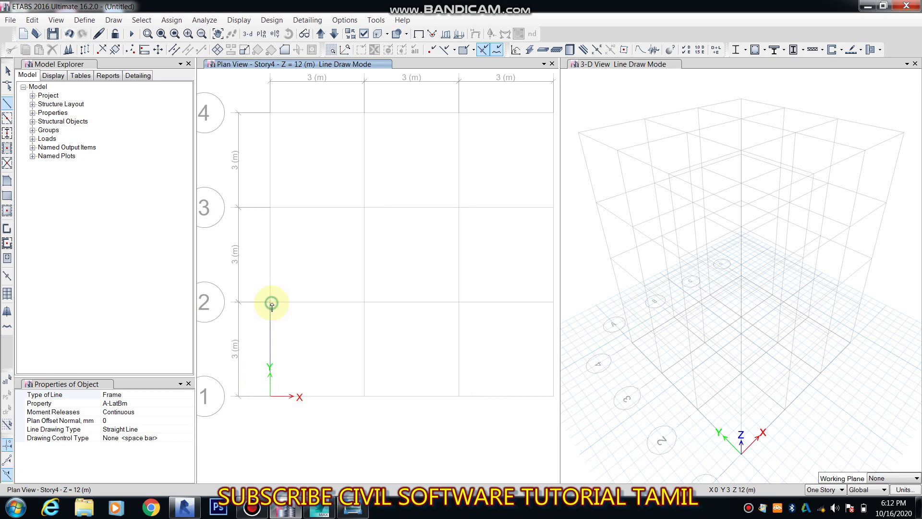
click(270, 395)
click(364, 395)
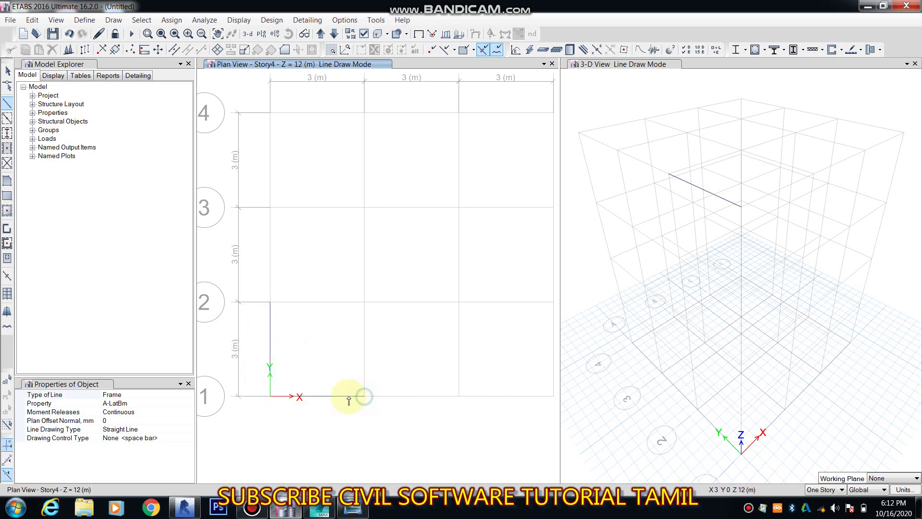
click(7, 71)
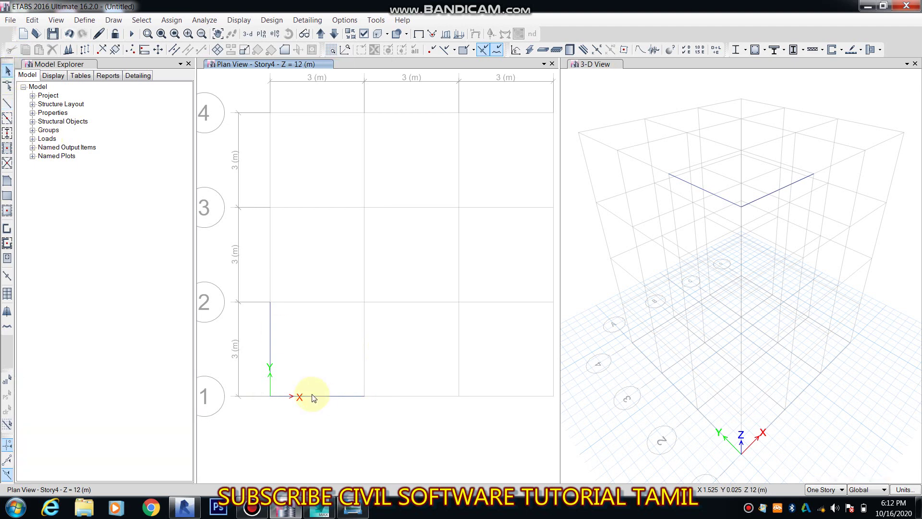
click(270, 321)
click(345, 396)
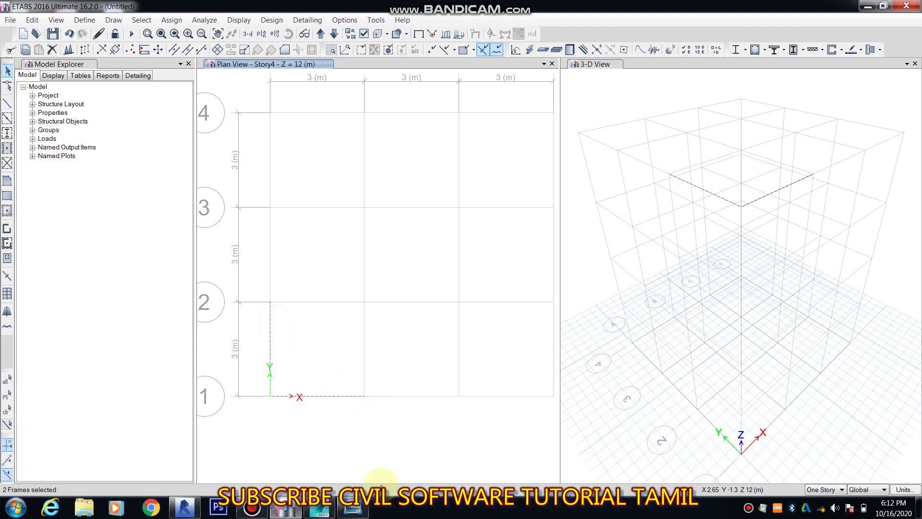
click(252, 507)
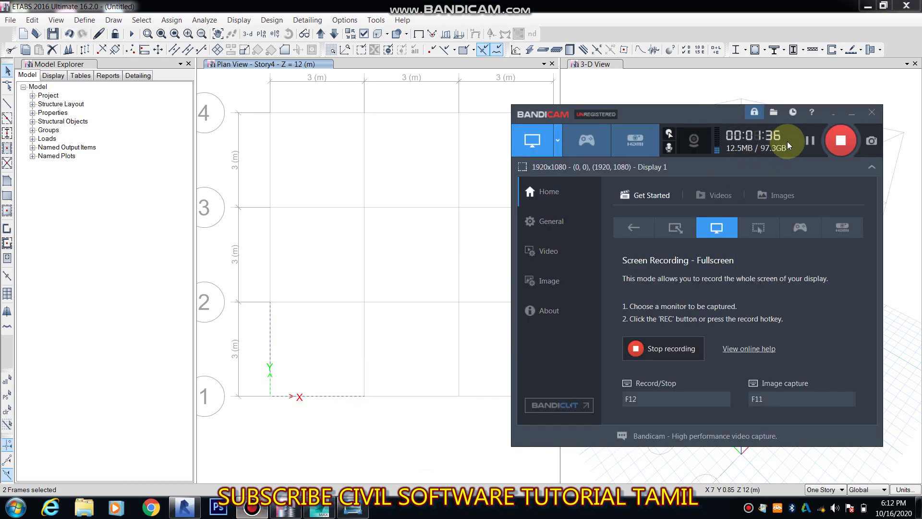
click(810, 142)
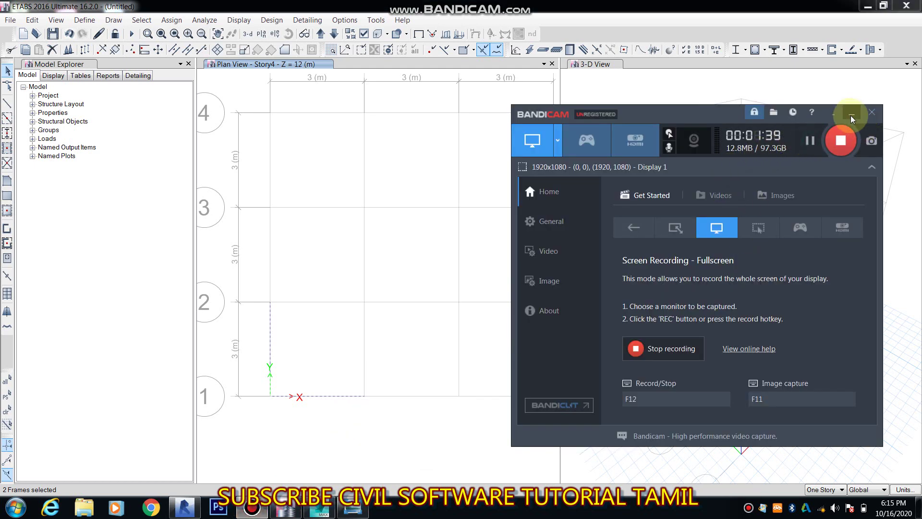
click(850, 116)
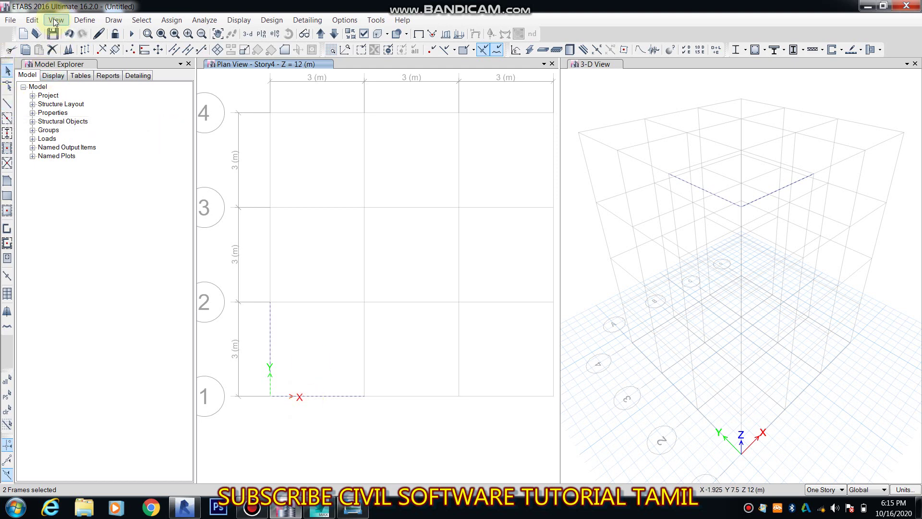
Step: Align the end joint at grid point B1 of the frame along grid 1 to X-ordinate 6 m
click(27, 23)
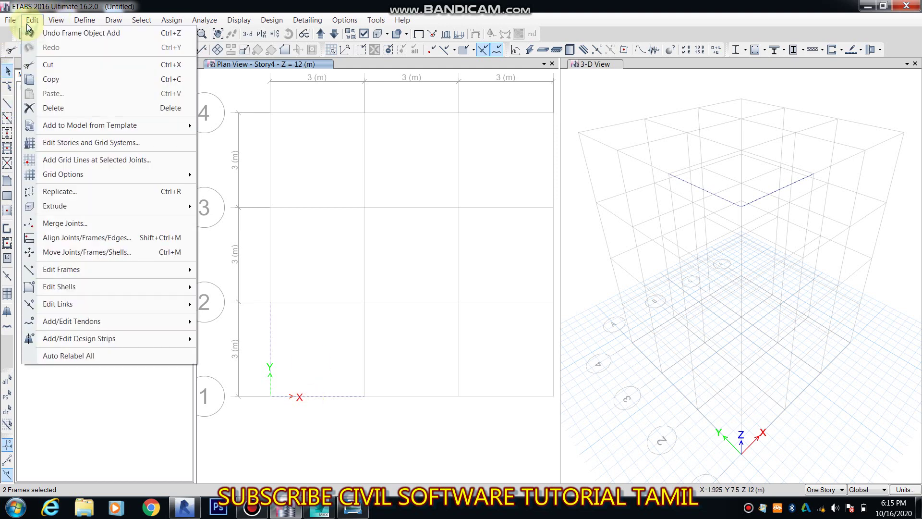
click(91, 237)
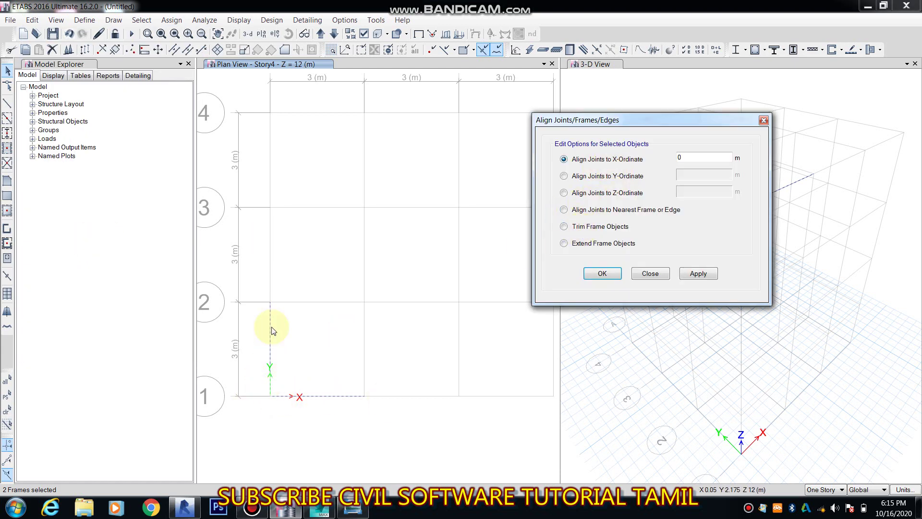
double_click(689, 159)
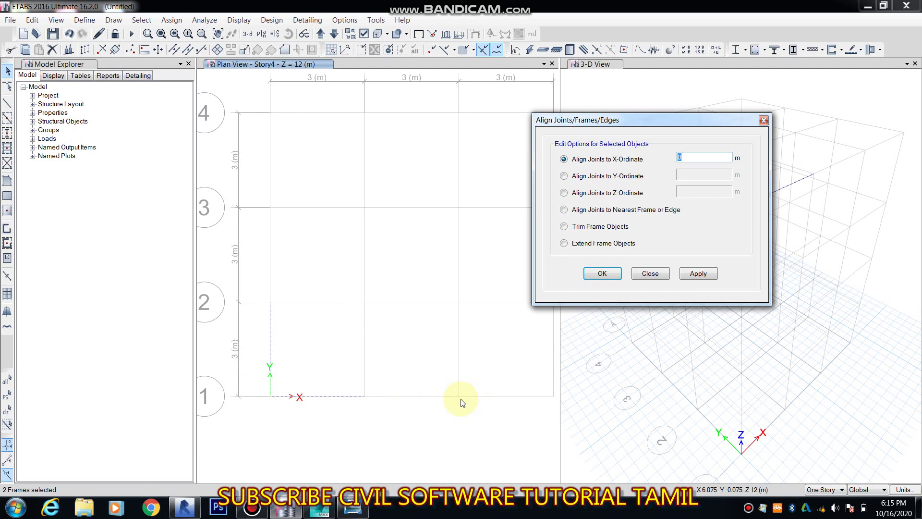
text(6)
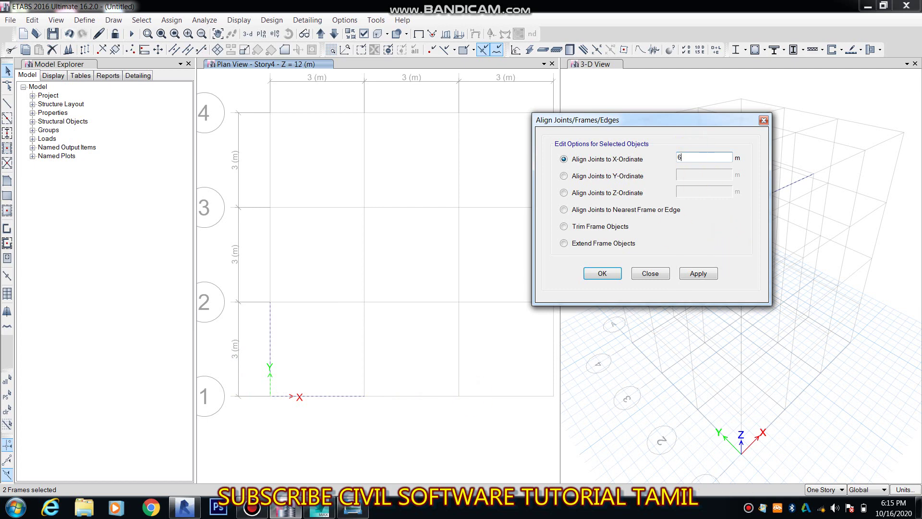
click(364, 396)
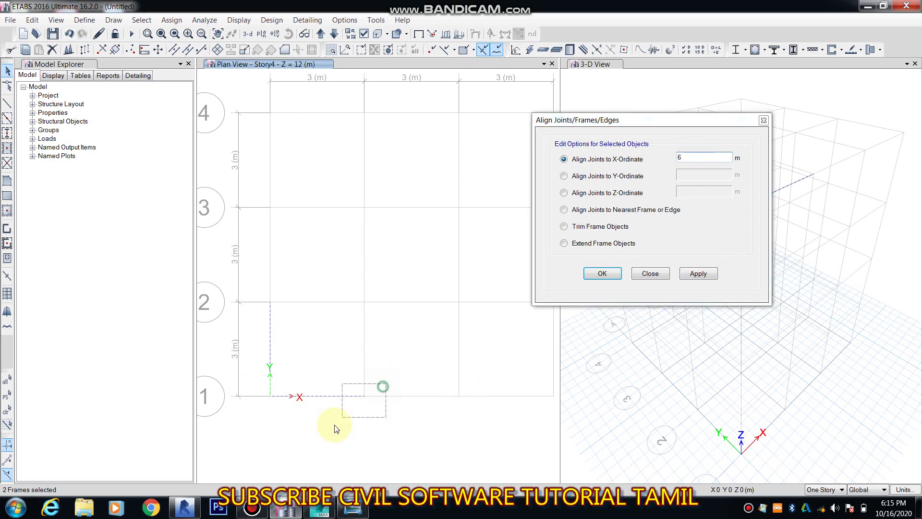
click(704, 279)
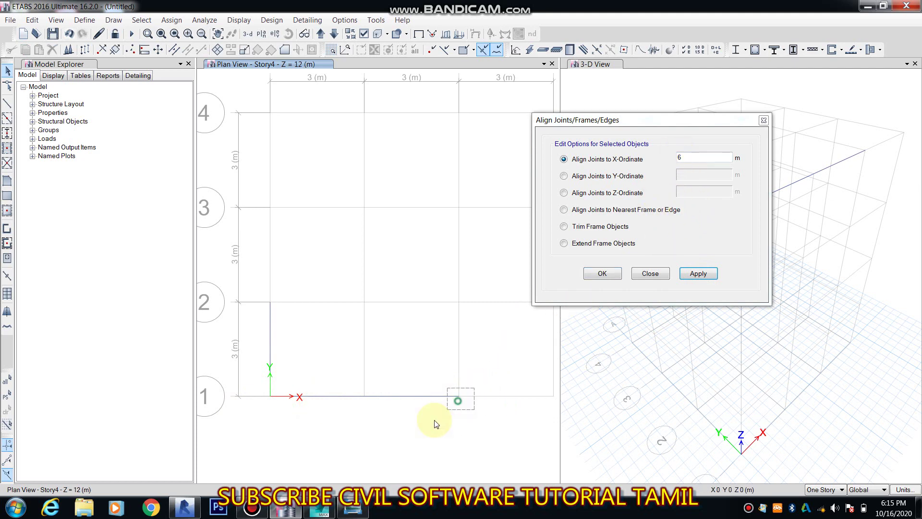
Step: Select the grid 1 frame with its end joint at C1 and align that joint to X-ordinate 3 m
drag(475, 388, 433, 428)
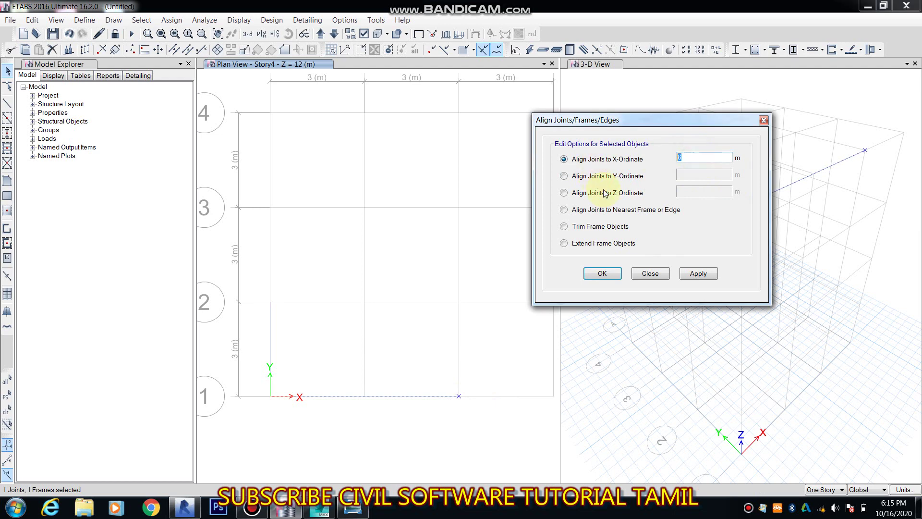
click(697, 273)
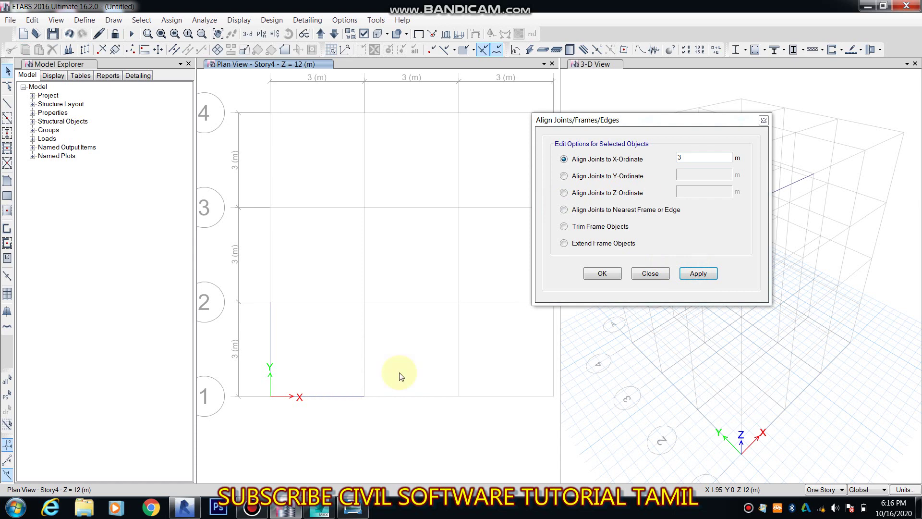
Step: Align the free end joint of the grid 1 frame, at grid point B1, to X-ordinate 5 m
double_click(691, 159)
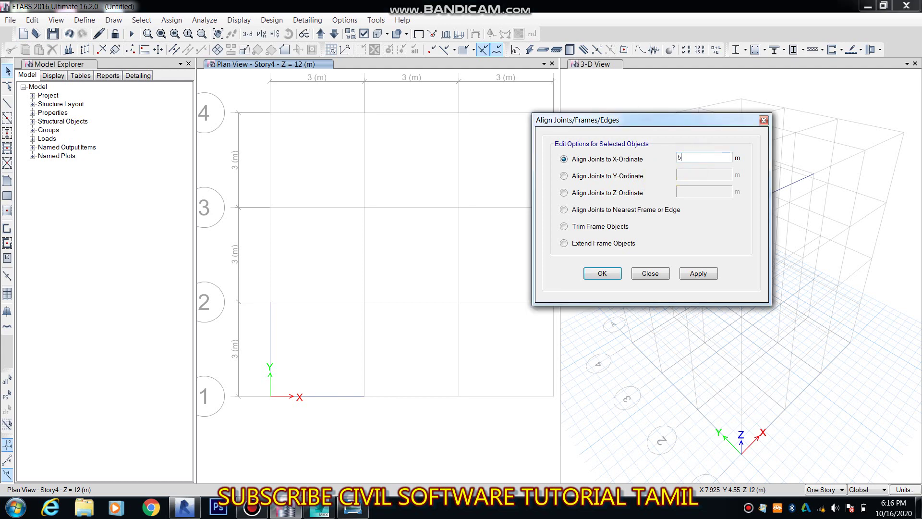
text(5)
drag(414, 355, 339, 435)
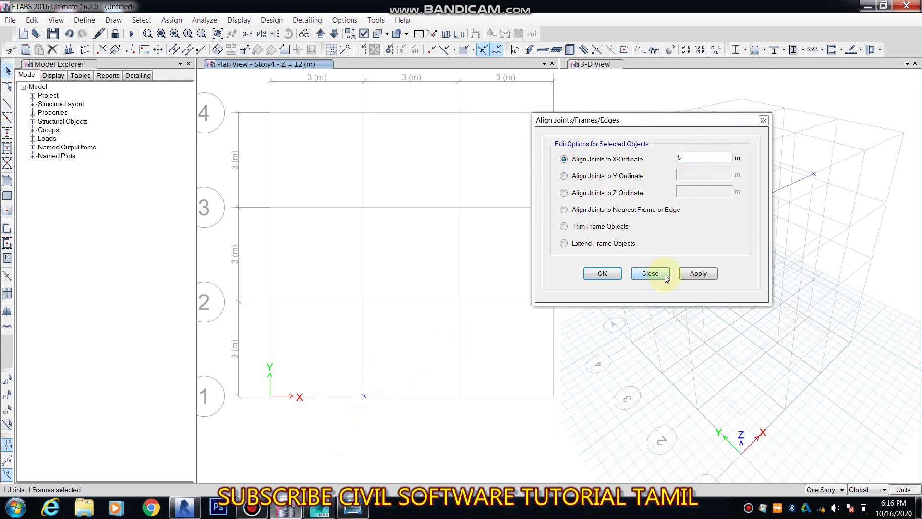
click(694, 273)
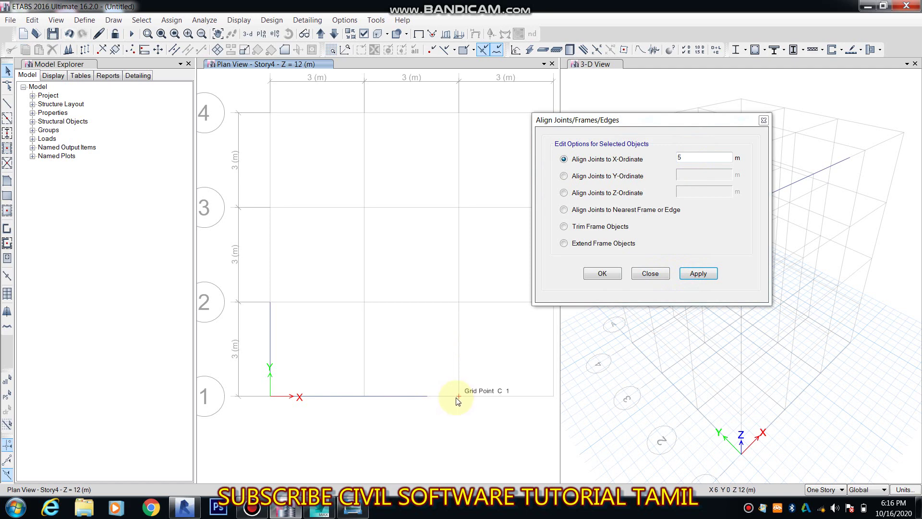
Step: Align the free end joint of the grid 1 frame, between grids B and C, to X-ordinate 8 m
double_click(692, 159)
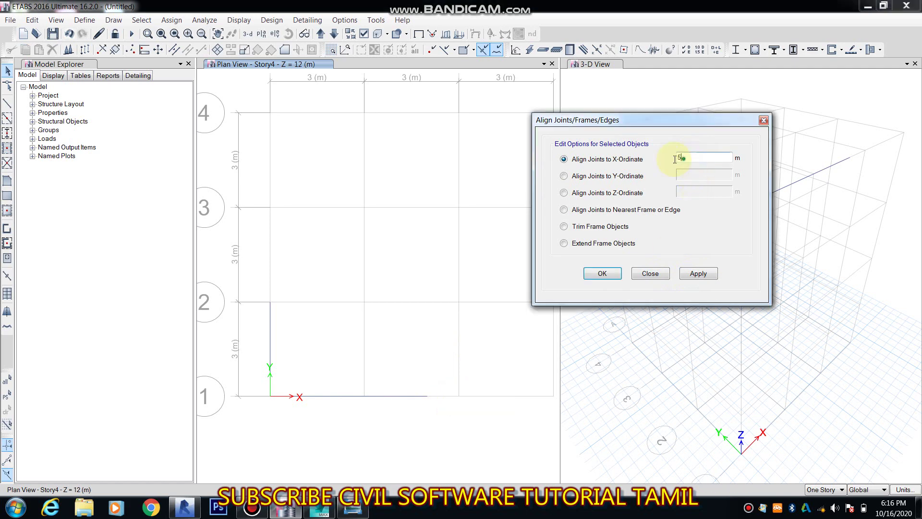
text(8)
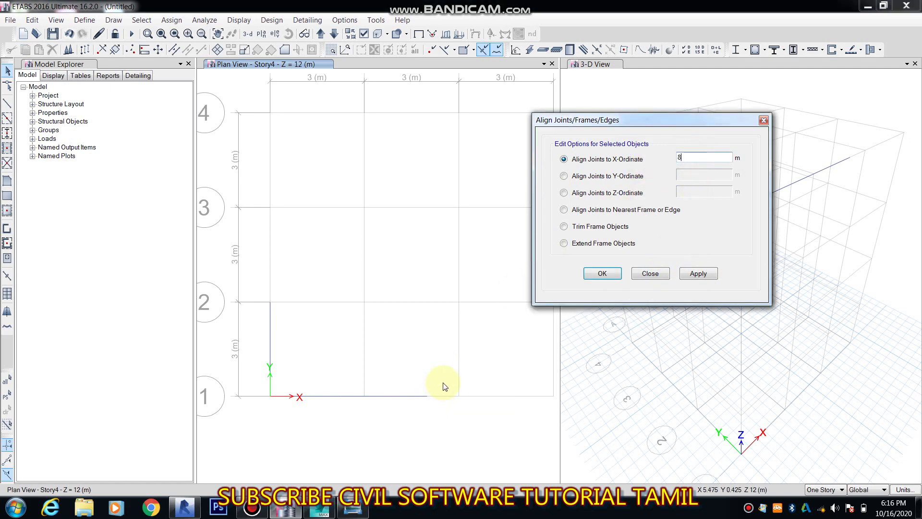
drag(443, 383, 381, 434)
click(690, 274)
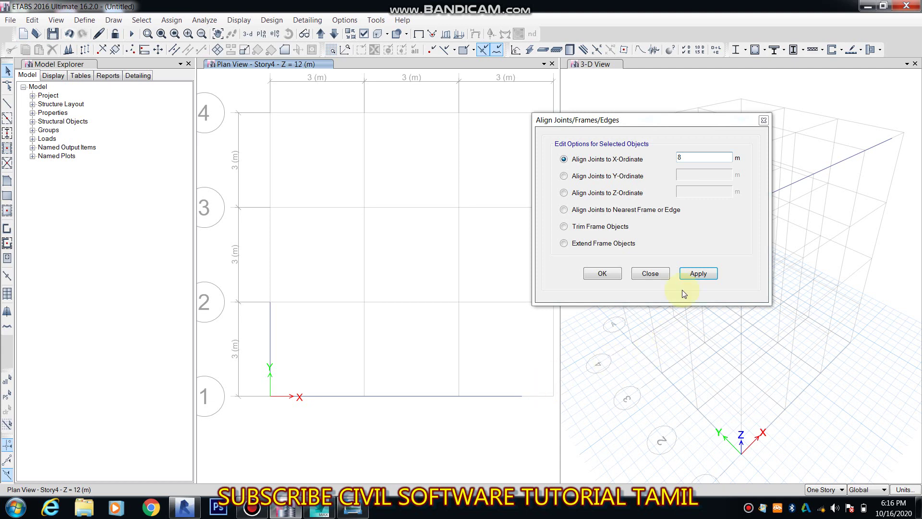
Step: Select the grid A frame with its end joint at A2 and align that joint to Y-ordinate 9 m
click(697, 273)
click(499, 296)
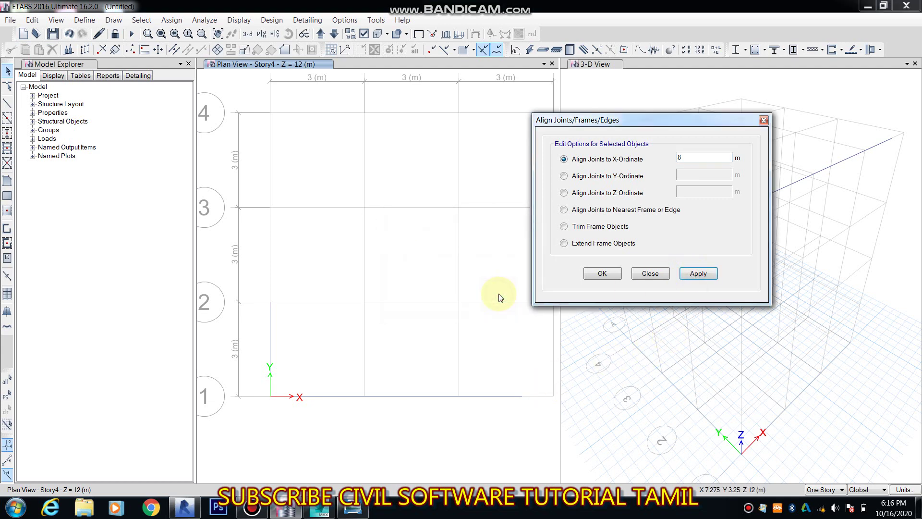
click(602, 175)
middle_drag(290, 344, 340, 361)
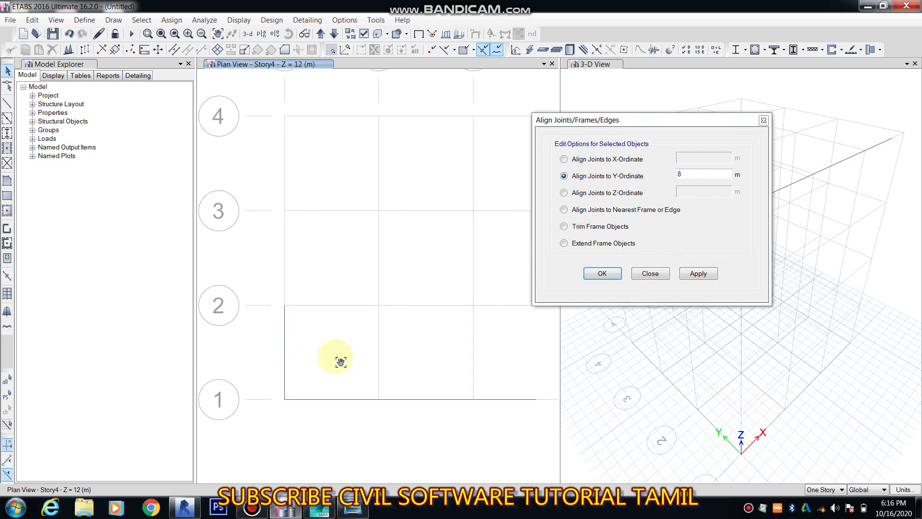
drag(350, 305, 288, 355)
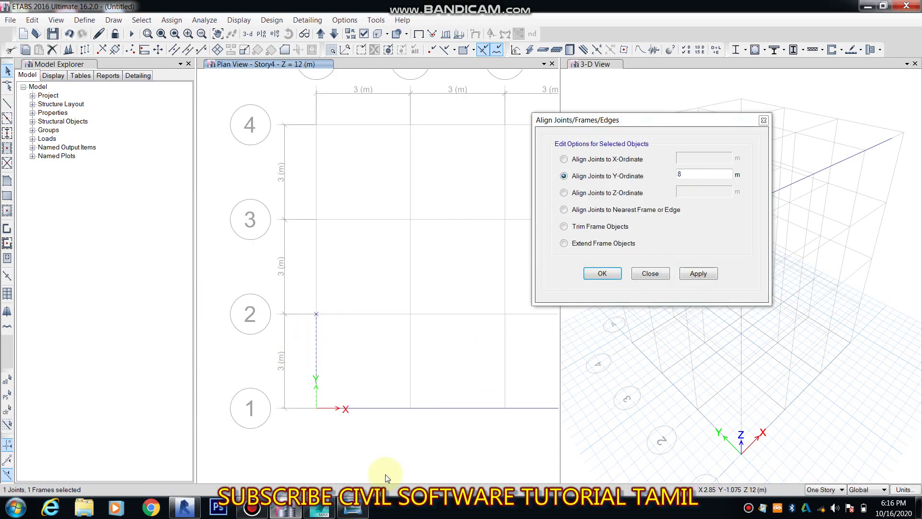
click(252, 507)
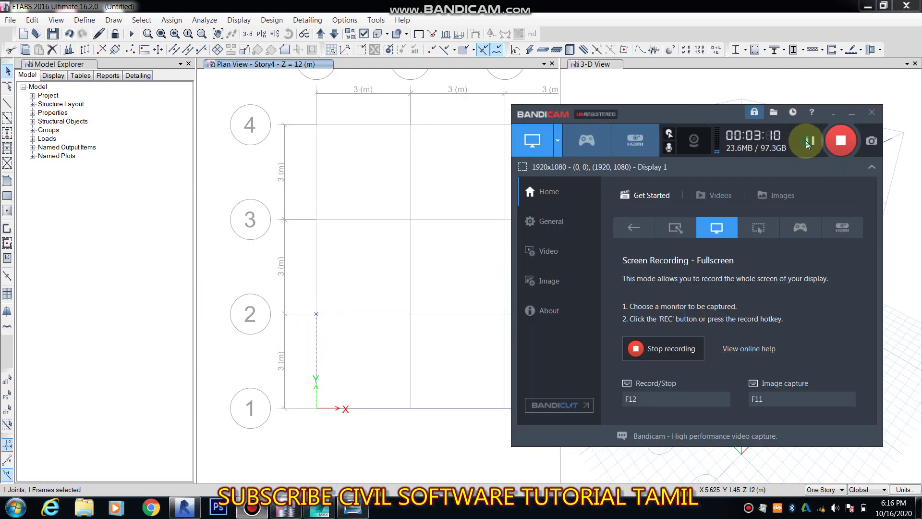
click(851, 118)
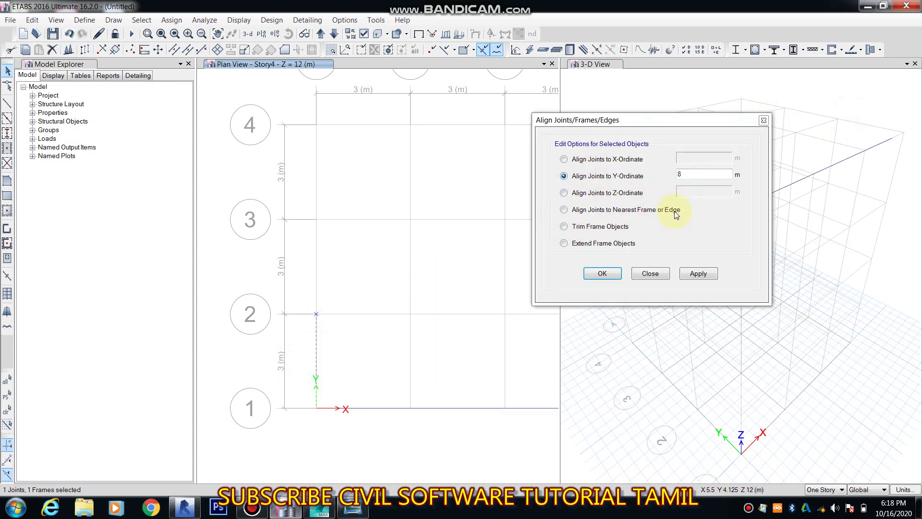
double_click(686, 175)
text(9)
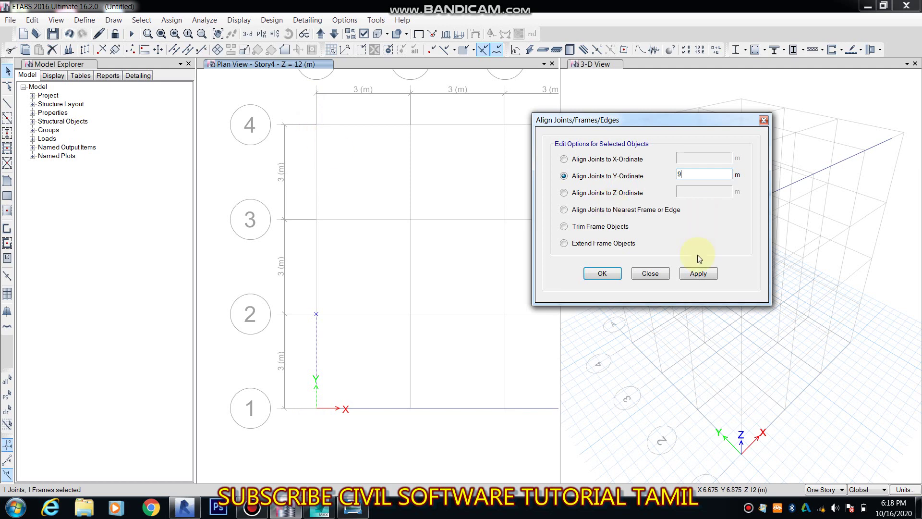
click(330, 306)
click(697, 273)
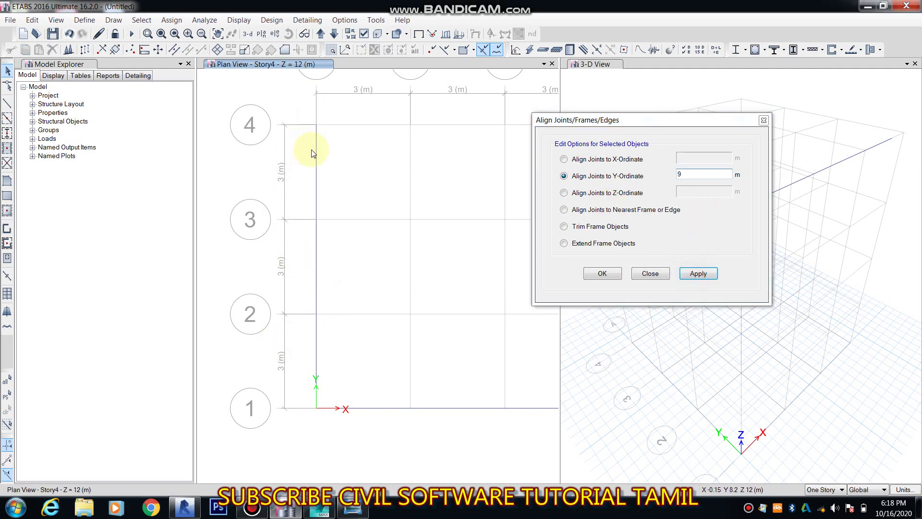
Step: Show the frames as extruded sections in the 3-D view, keeping the align dialog clear of the model
drag(643, 122, 378, 97)
click(761, 220)
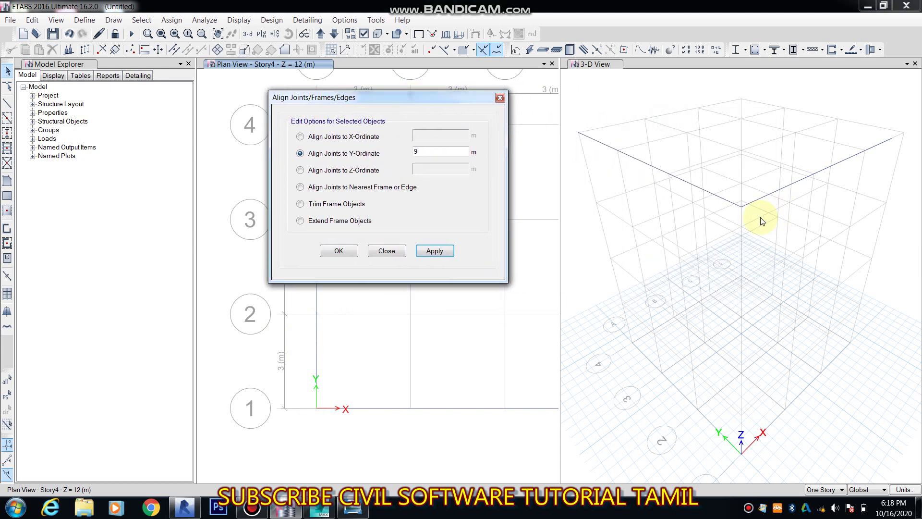
click(376, 35)
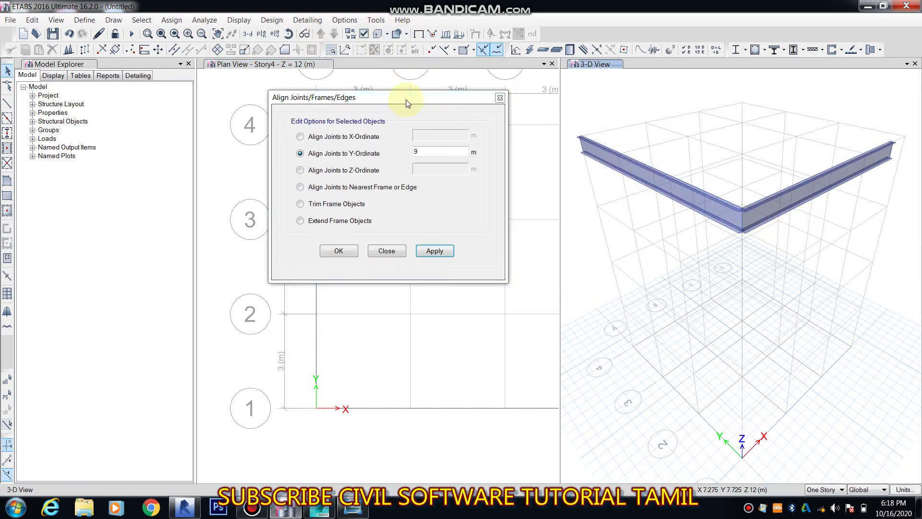
drag(406, 102, 648, 107)
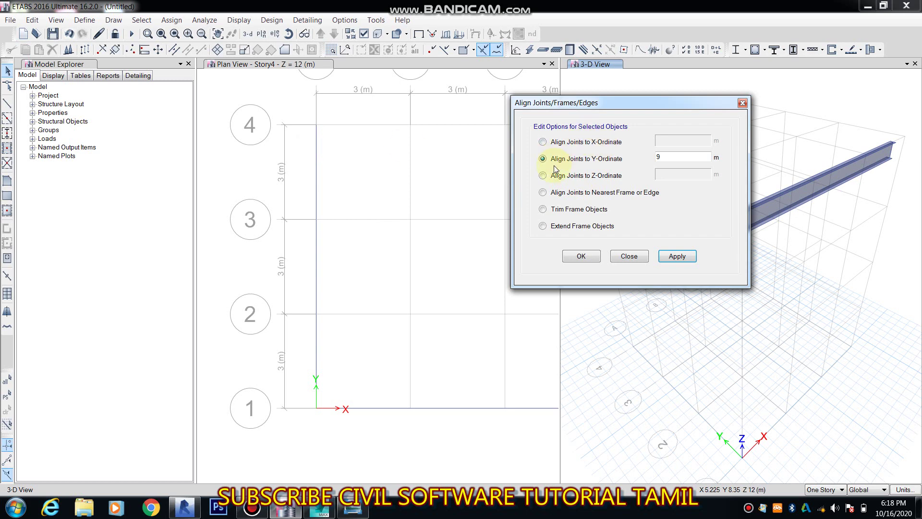
Step: Align the grid A frame's end joint at grid point A4 to Y-ordinate 5 m and close the align dialog
double_click(660, 157)
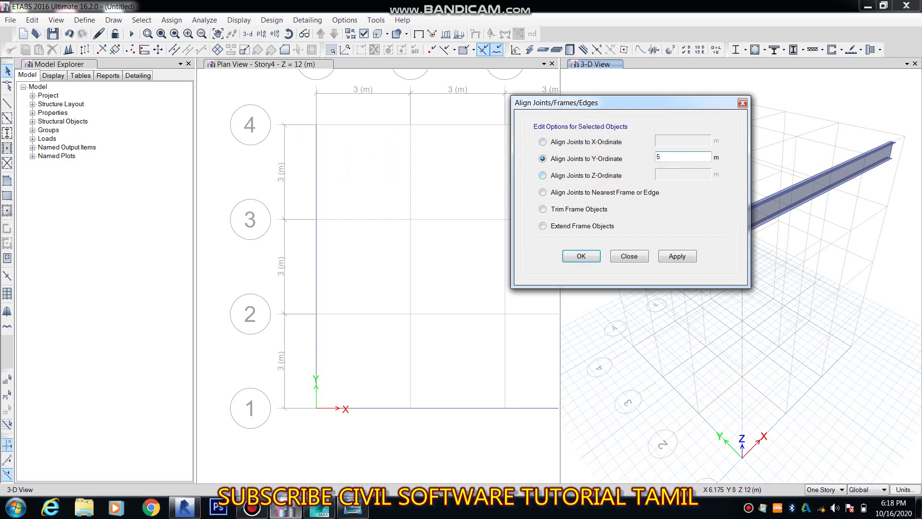
click(316, 124)
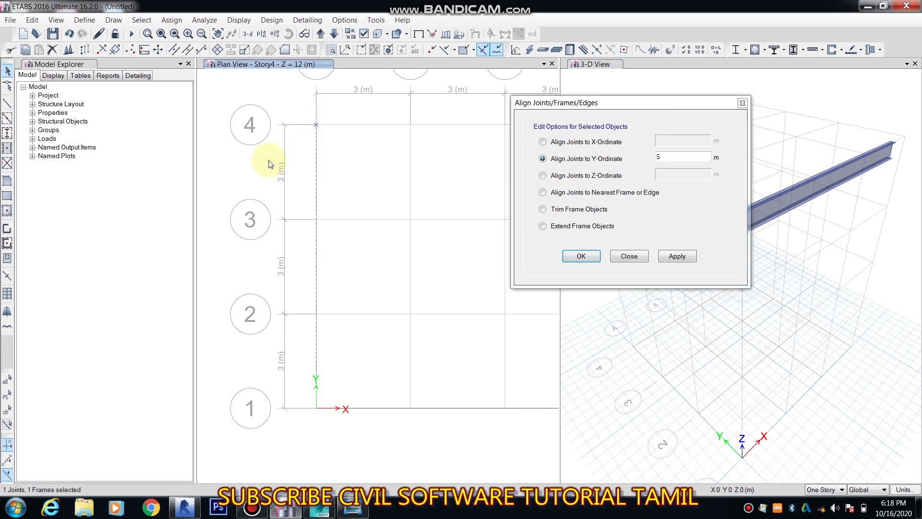
click(681, 256)
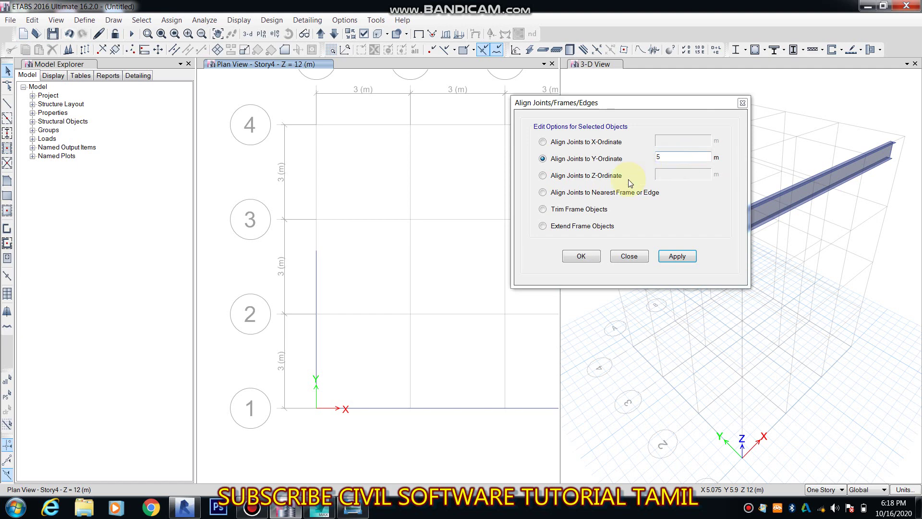
click(585, 176)
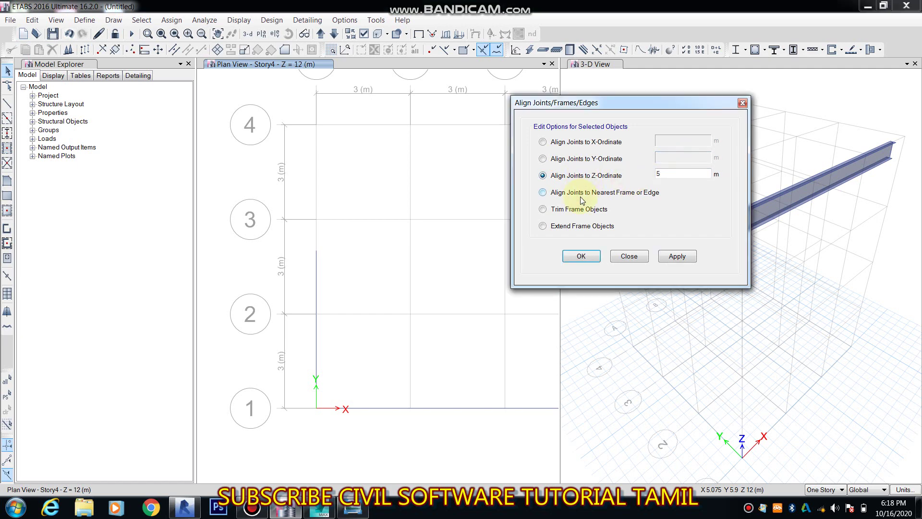
click(629, 256)
Step: Quick-draw an A-LatCol column at grid point D1 in the Story1 plan view
mouse_move(323, 308)
middle_down()
mouse_move(290, 263)
mouse_move(270, 253)
middle_up()
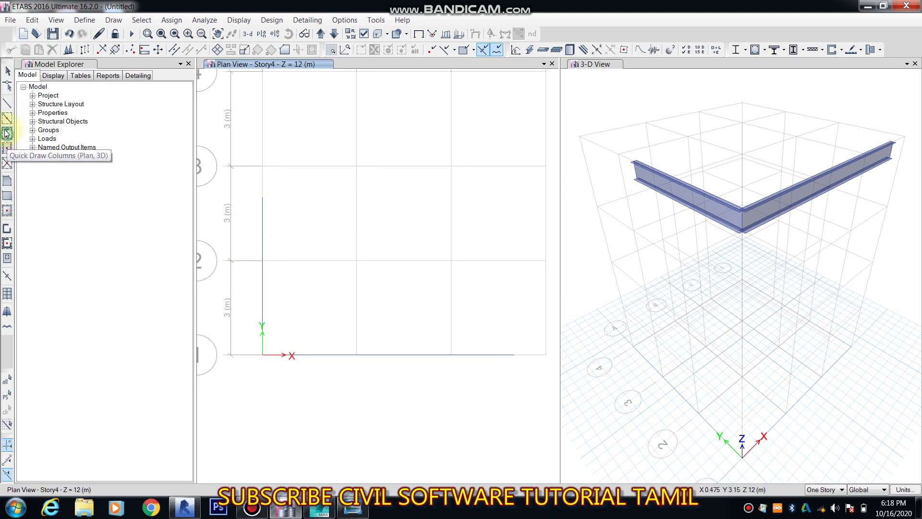
click(7, 133)
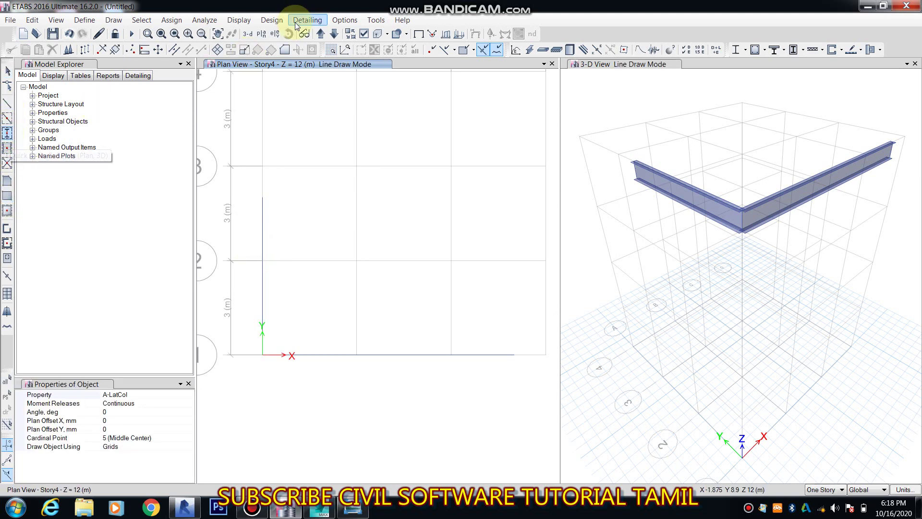
click(321, 35)
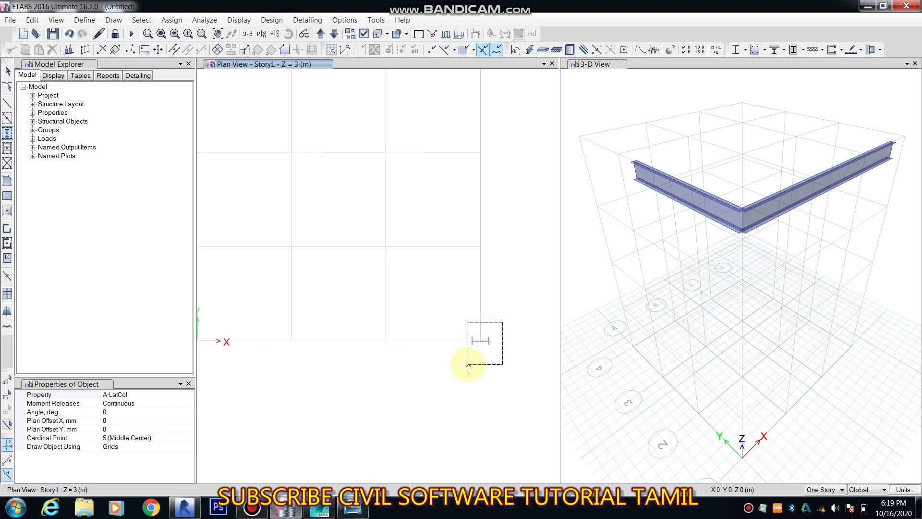
click(467, 366)
middle_drag(850, 354, 735, 370)
key(Escape)
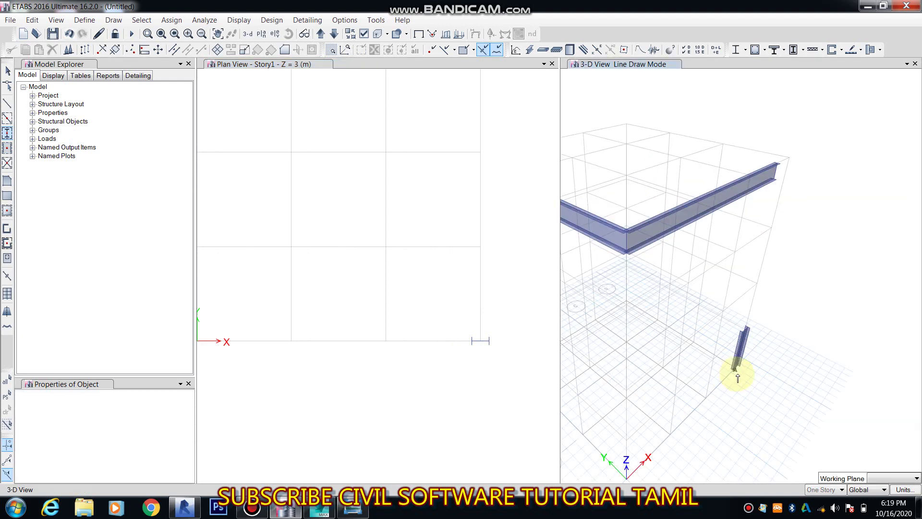
Step: Select the column at D1 with its Story1 joint and align the joint to Z-ordinate 5 m
click(7, 71)
drag(445, 369, 502, 329)
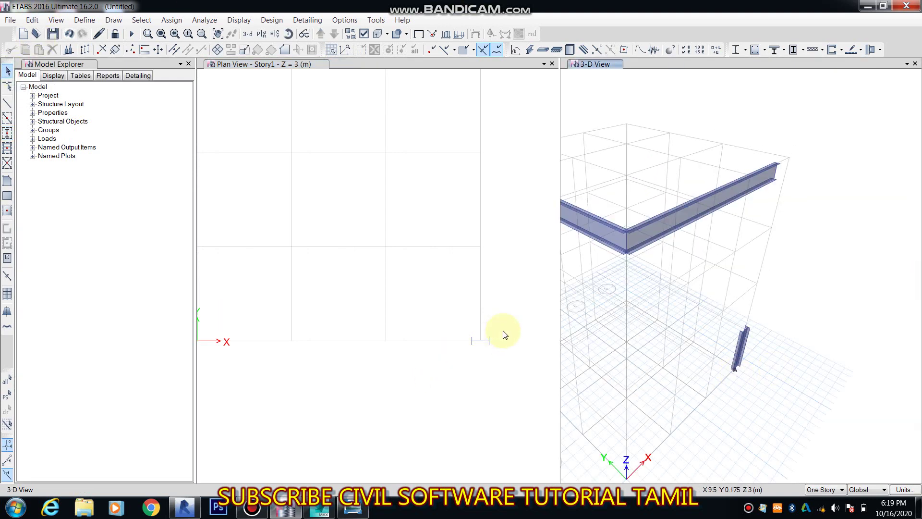
click(438, 377)
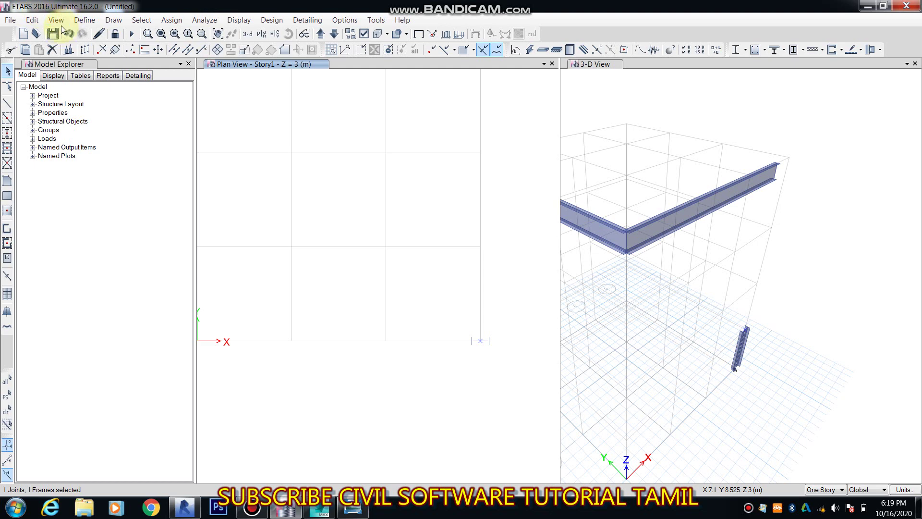
click(32, 20)
click(79, 238)
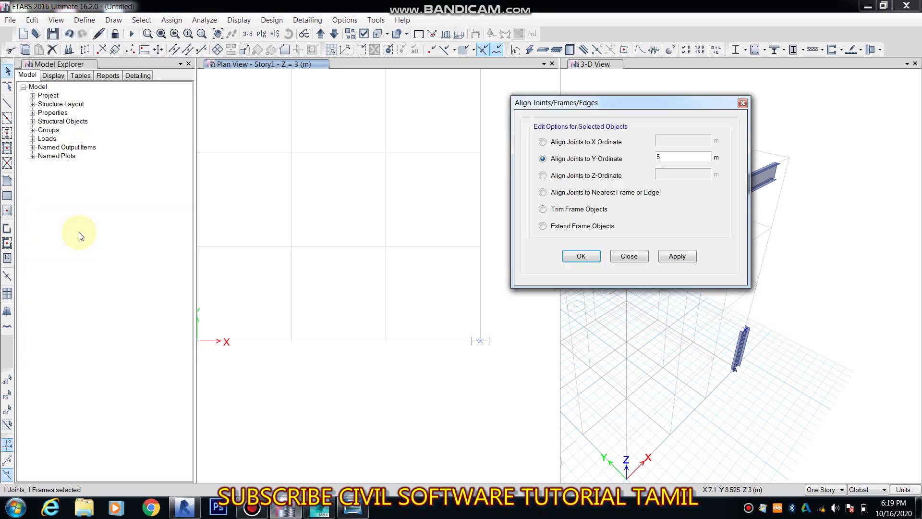
drag(616, 111, 311, 115)
click(258, 192)
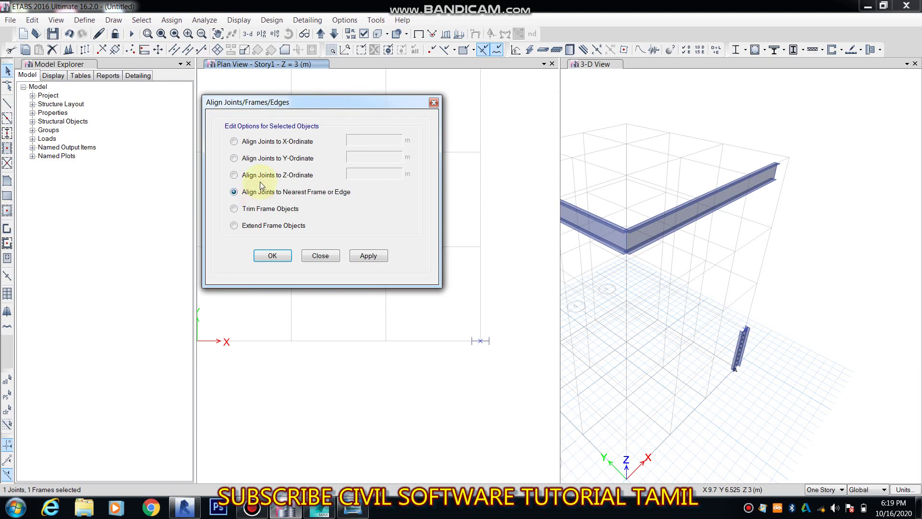
click(265, 176)
middle_drag(762, 366, 725, 364)
scroll(725, 364, up, 3)
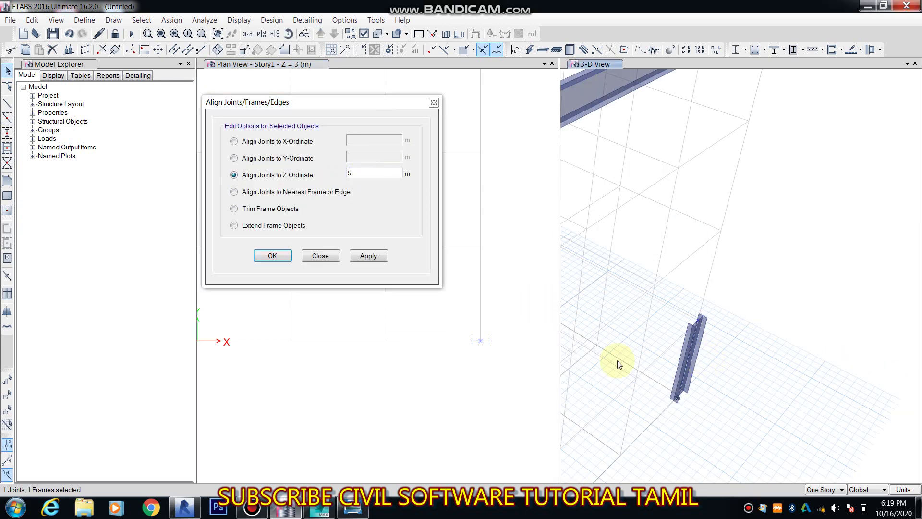
click(362, 170)
click(374, 261)
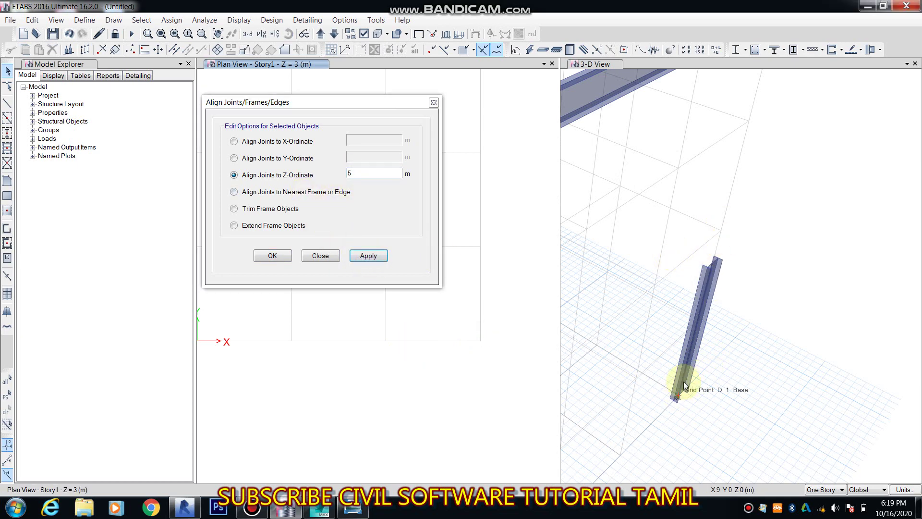
Step: Select the top joint of the D1 column and align it to Z-ordinate 8 m
click(365, 173)
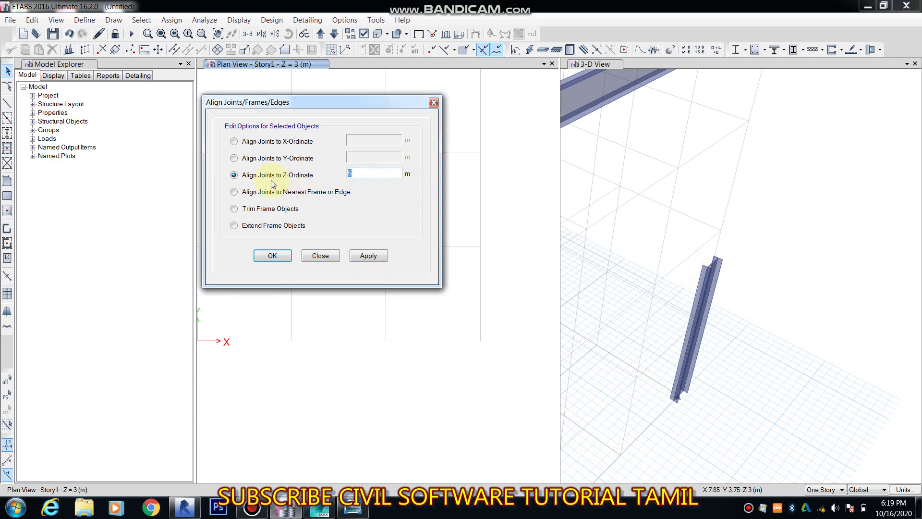
text(8)
click(746, 247)
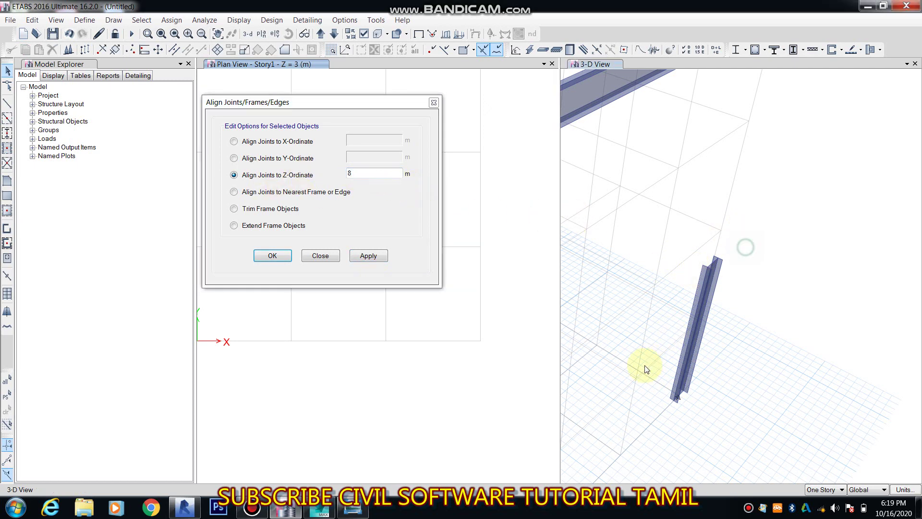
click(368, 255)
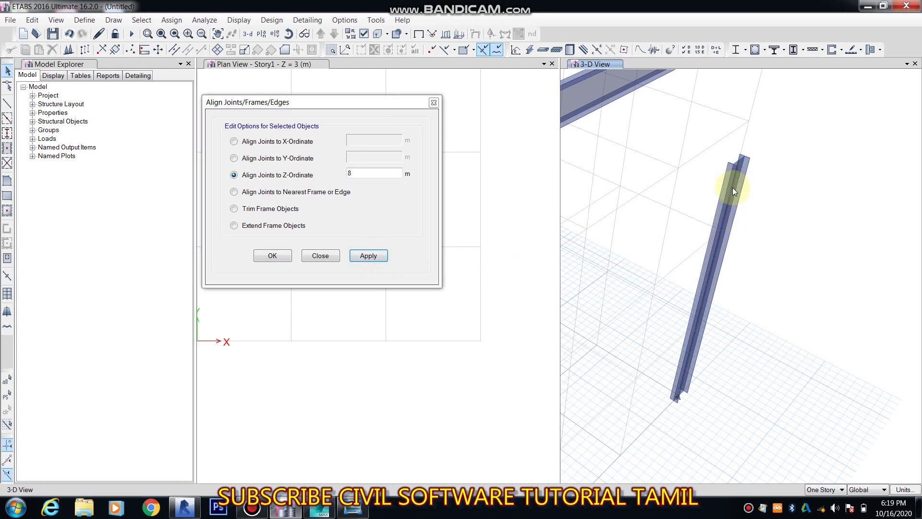
Step: Select the D1 column with its top joint and align that joint to Z-ordinate 3 m
click(362, 176)
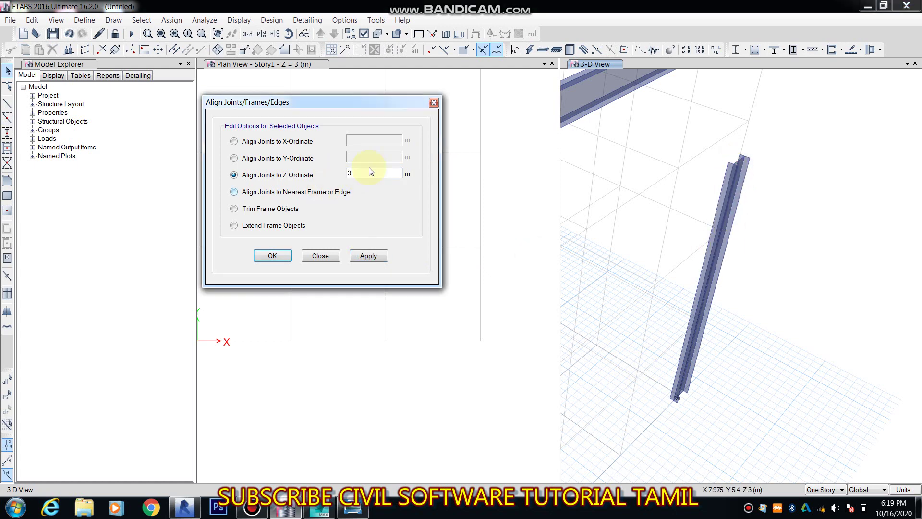
text(3)
drag(768, 144, 658, 251)
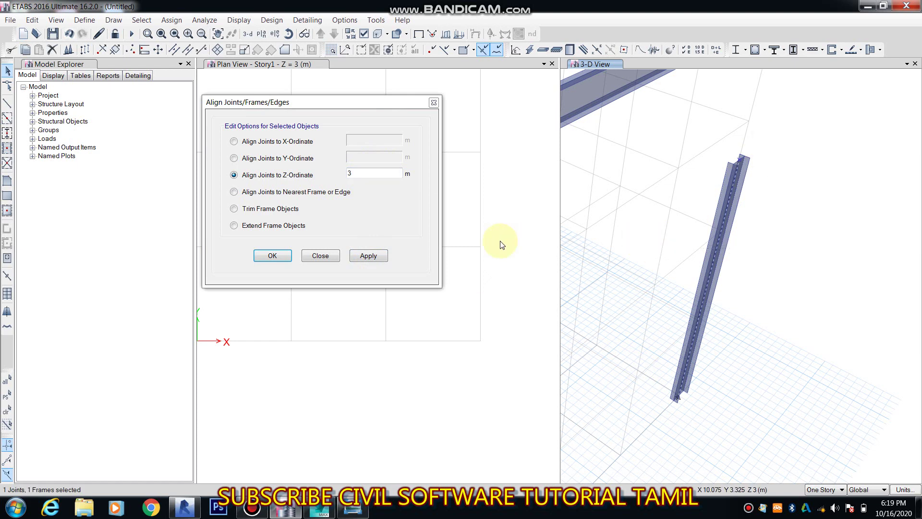
click(376, 257)
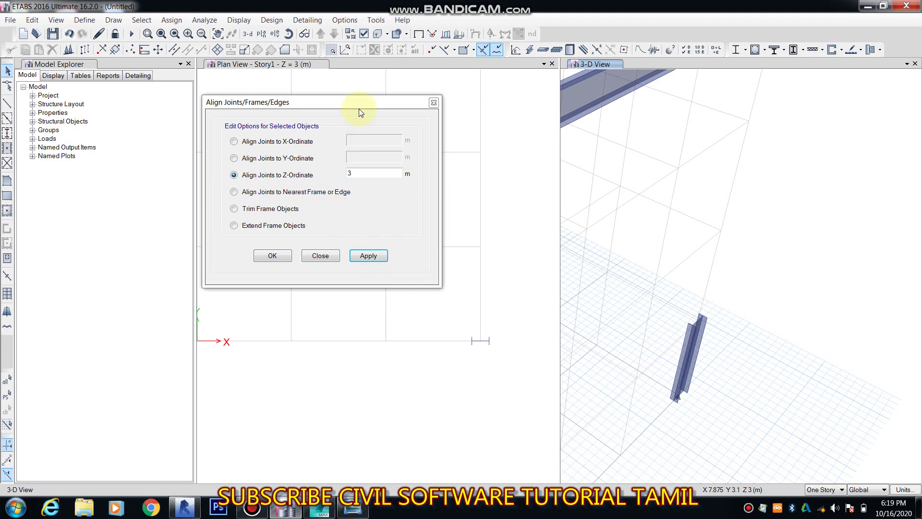
Step: Draw a straight A-LatBm frame from grid 3 to grid 2 on the Story1 plan, slightly offset from grid A towards grid B
drag(358, 109, 756, 96)
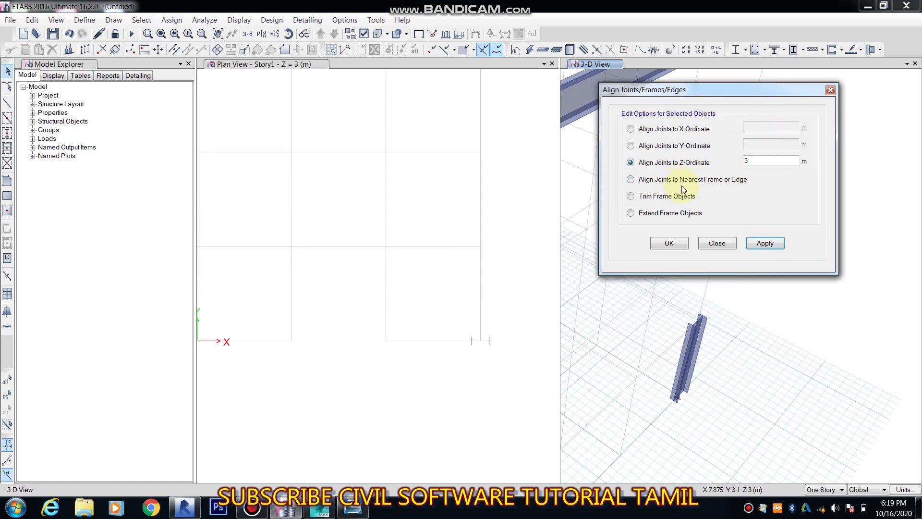
click(352, 304)
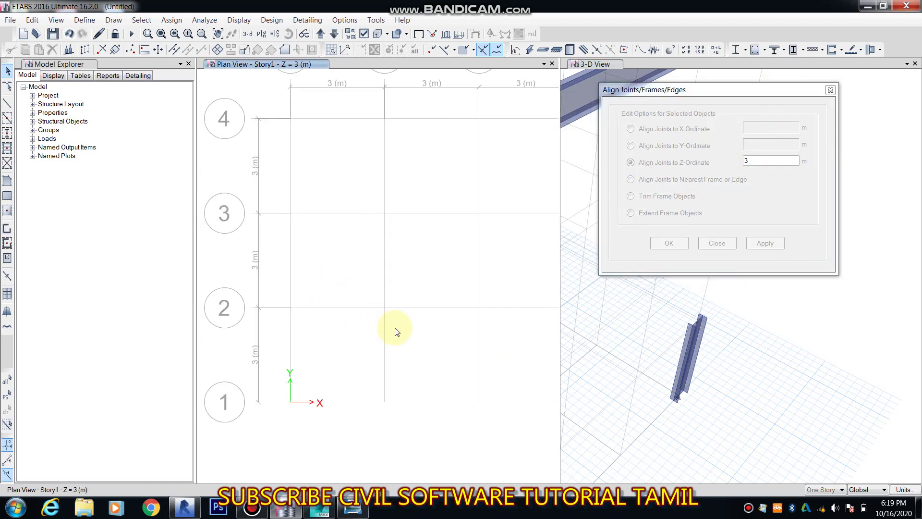
click(7, 102)
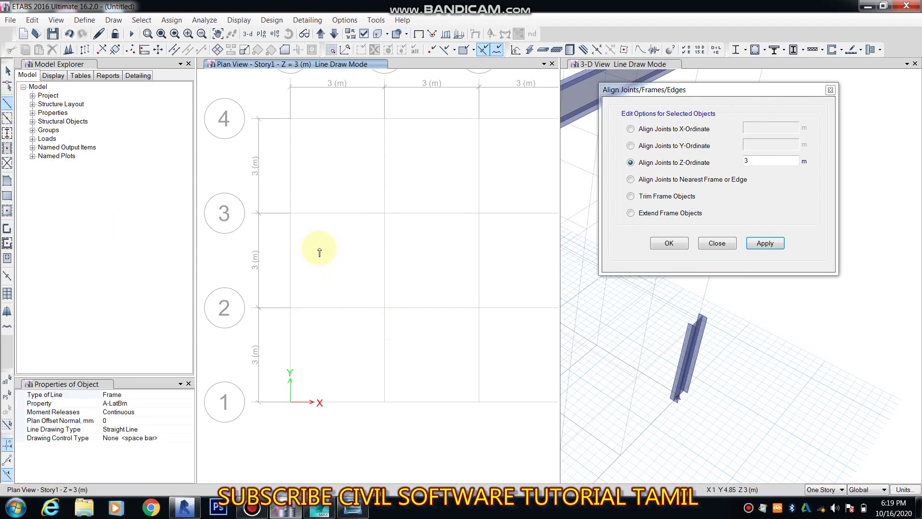
click(315, 213)
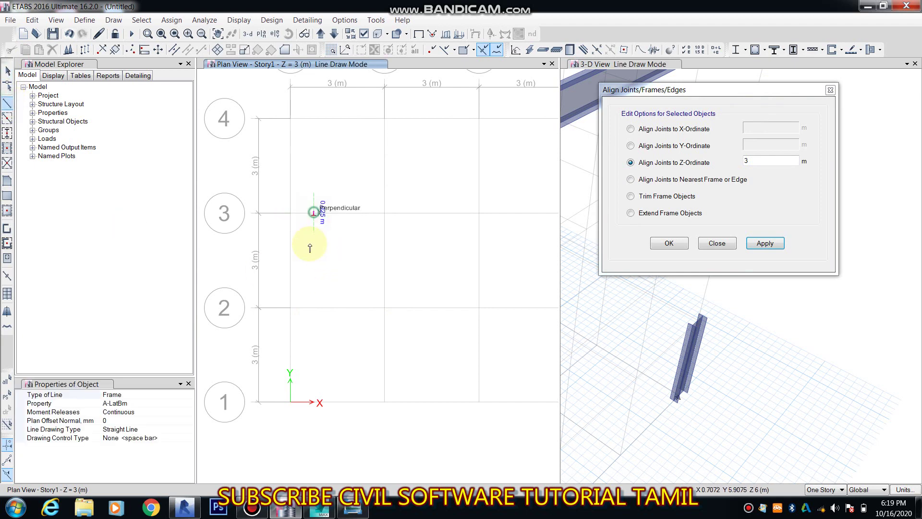
click(315, 307)
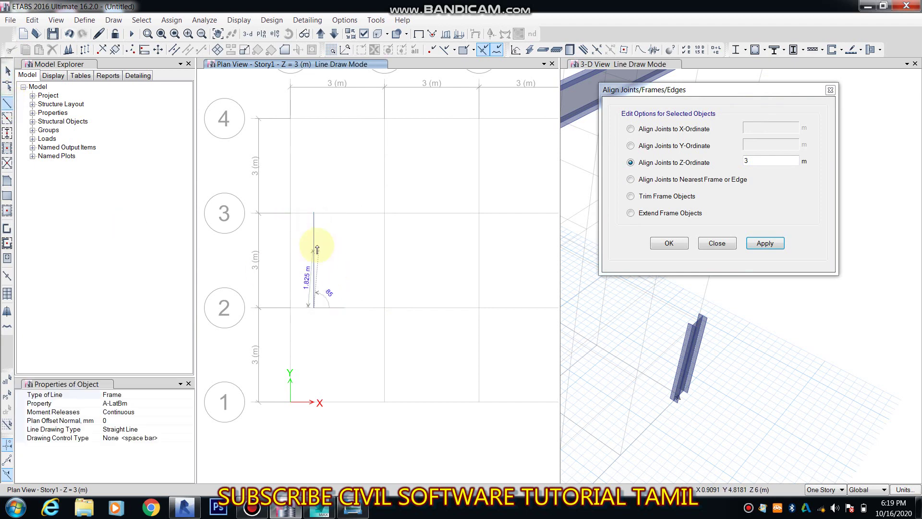
Step: Draw two X-direction frames from grid A between grids 2 and 3: one to grid B at Y about 5.5 m, one ending midway between B and C
key(Escape)
click(294, 230)
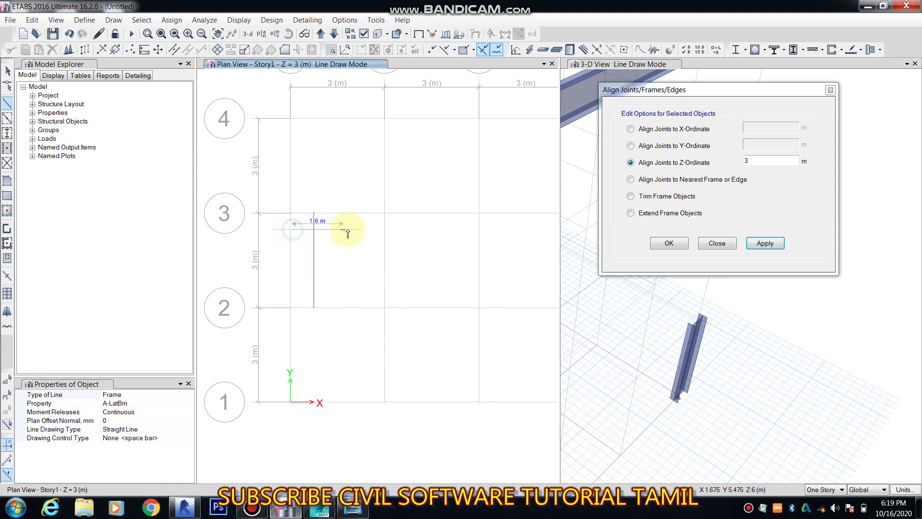
double_click(384, 230)
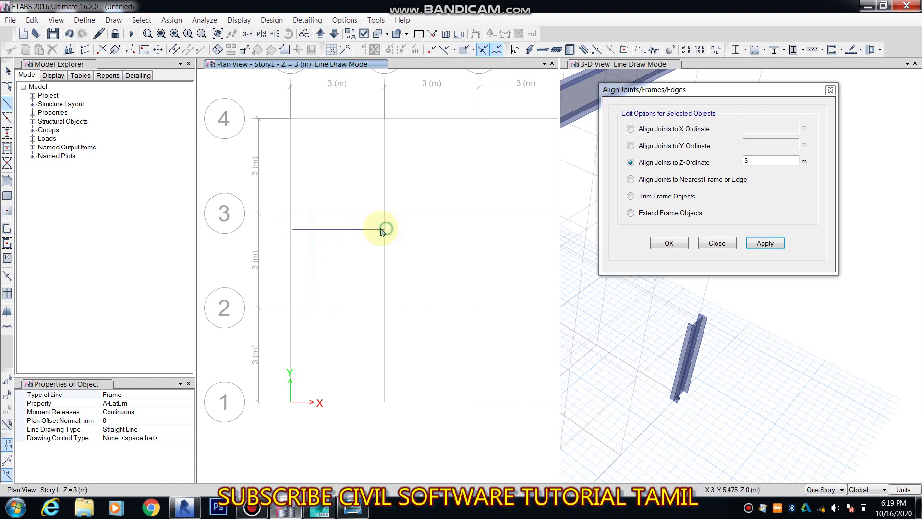
click(289, 277)
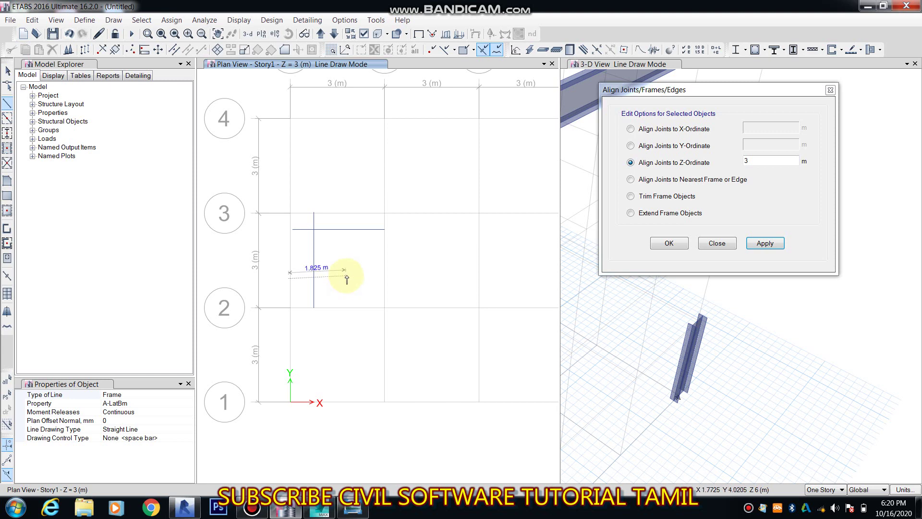
double_click(428, 277)
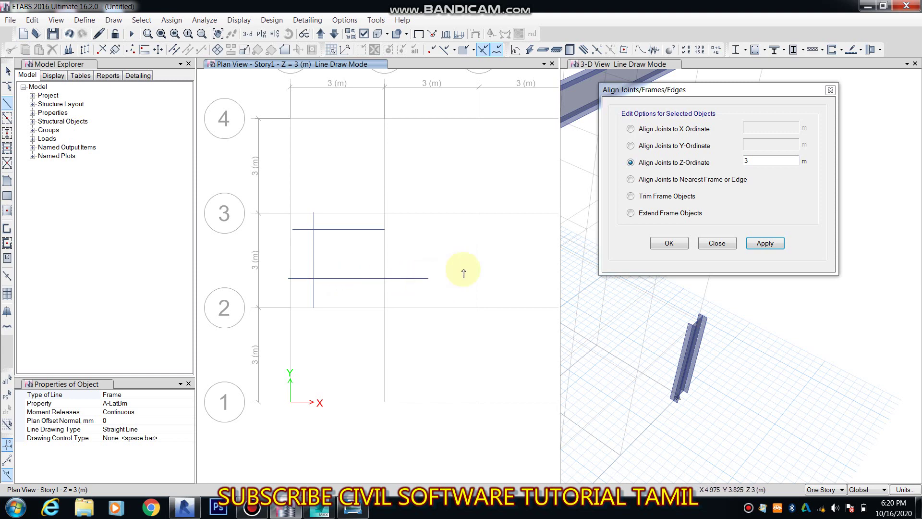
Step: Draw a straight frame along grid C from grid 3 to grid 2 and finish drawing
click(479, 213)
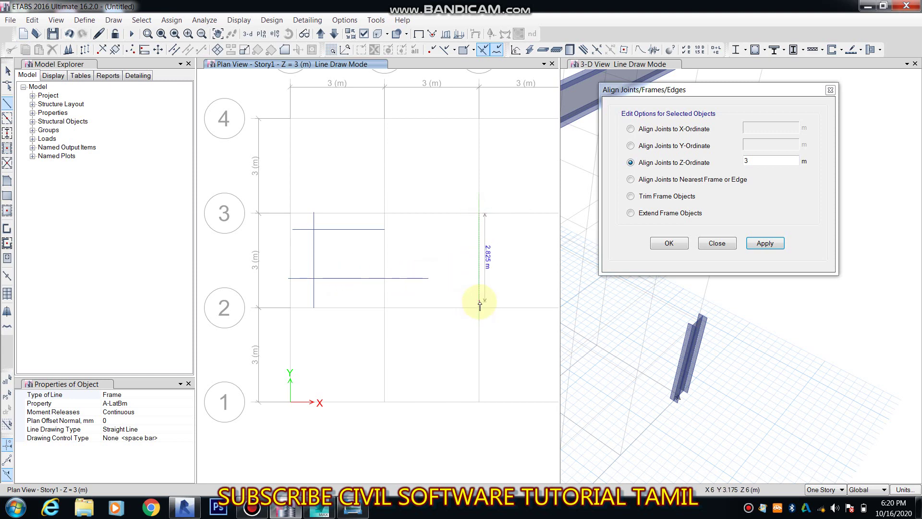
double_click(479, 304)
click(8, 70)
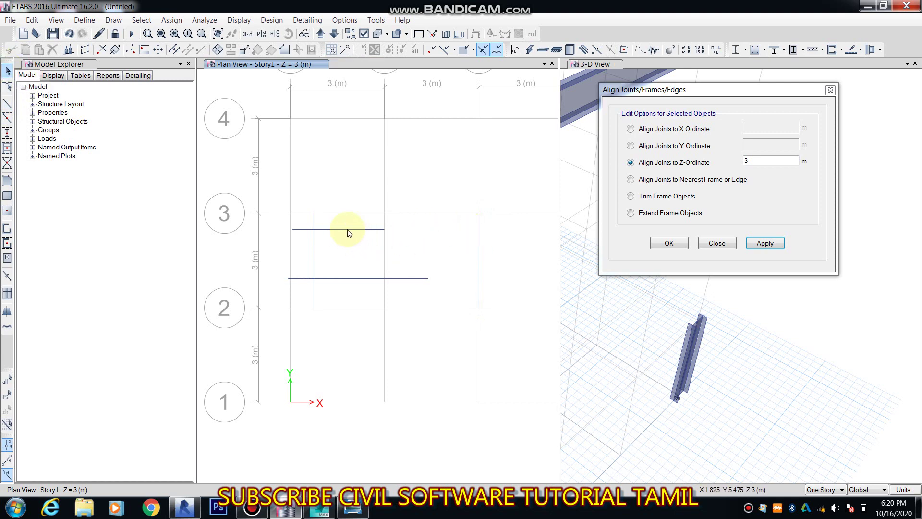
Step: Select the X-direction frame near grid 3, its grid B end joint and the grid C frame, and align the joint to the nearest frame
click(665, 180)
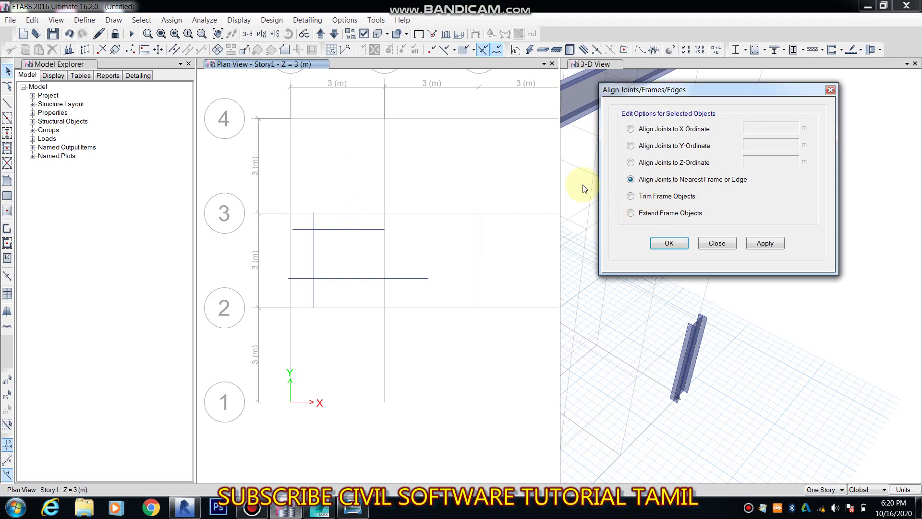
click(350, 230)
click(479, 237)
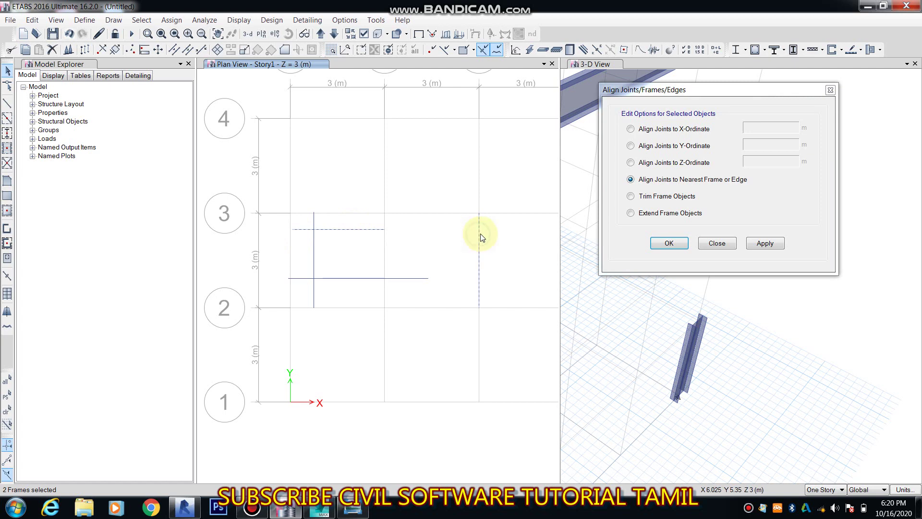
click(765, 243)
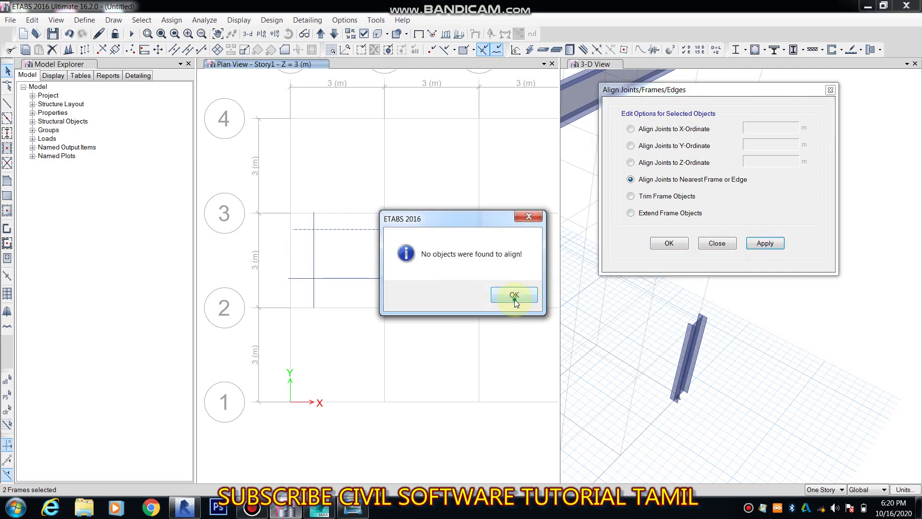
click(514, 296)
drag(498, 222, 341, 265)
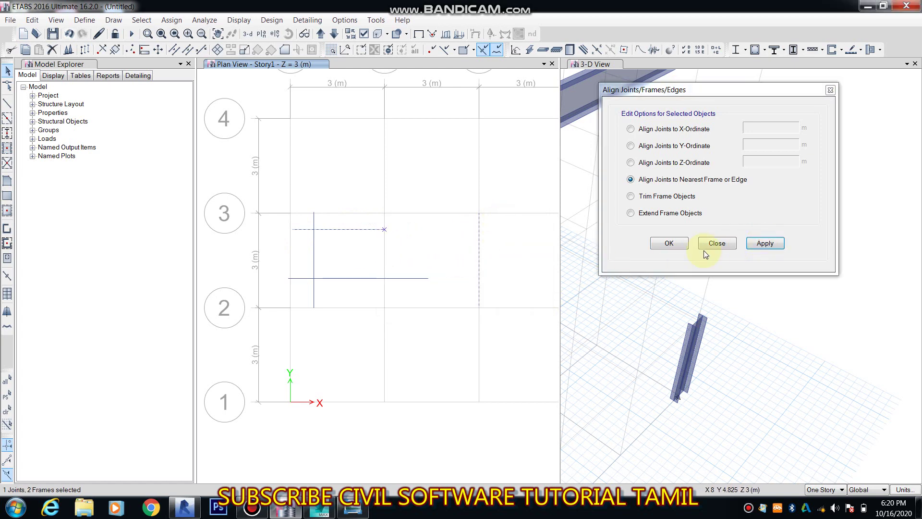
click(766, 244)
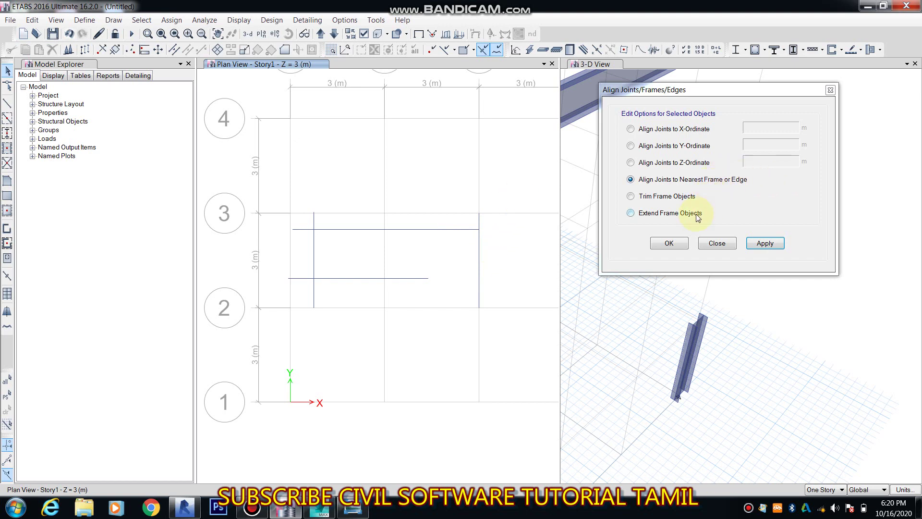
Step: Trim the grid 2 end of the Y-direction frame near grid A at the X-direction frame closer to grid 2
click(643, 198)
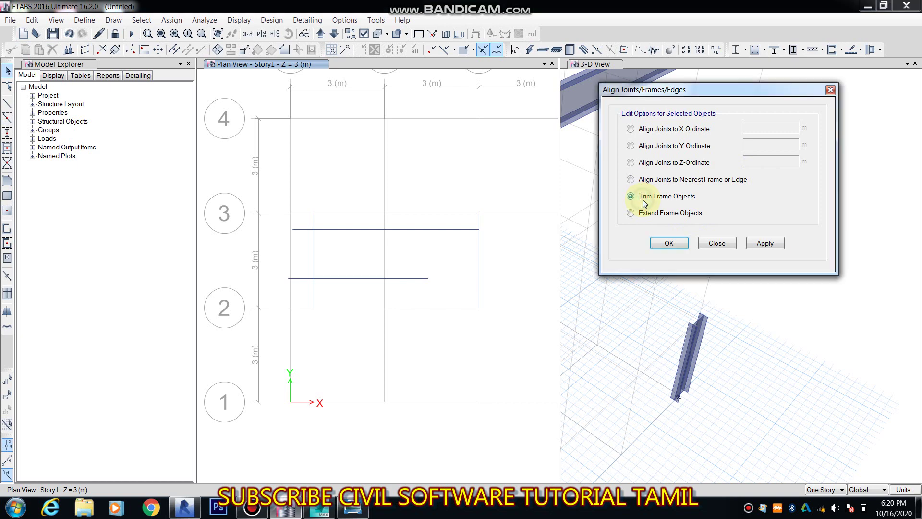
middle_drag(322, 356, 361, 337)
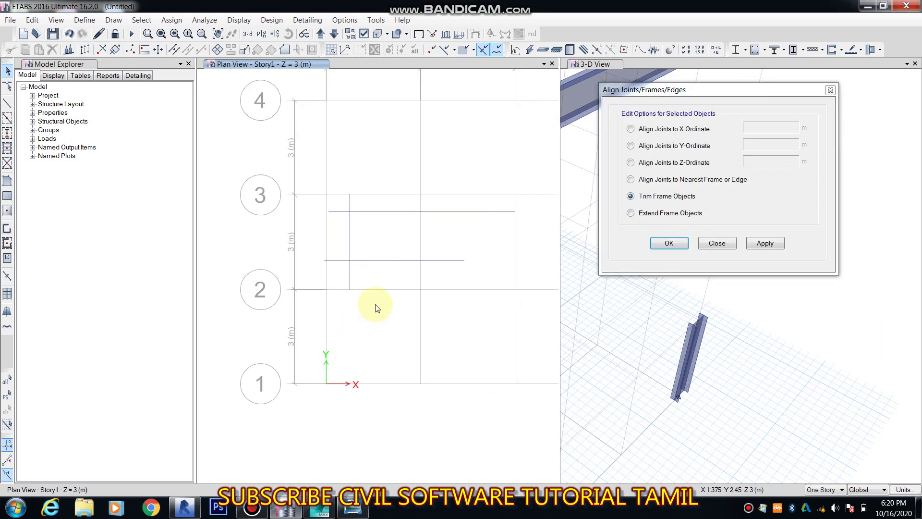
click(350, 247)
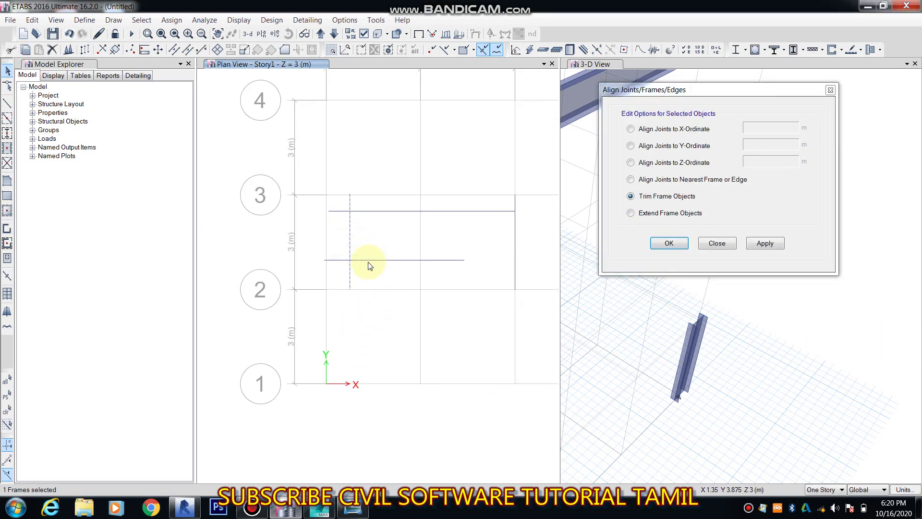
click(368, 260)
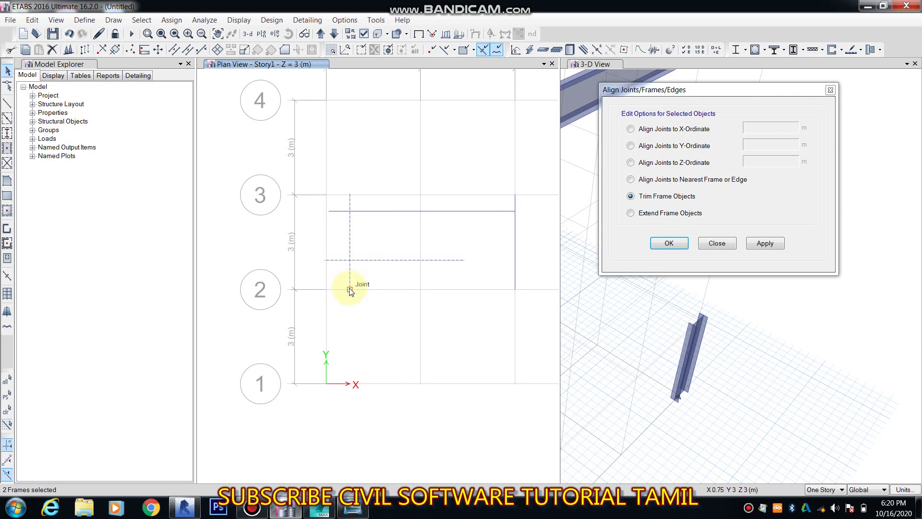
click(366, 279)
drag(366, 279, 314, 319)
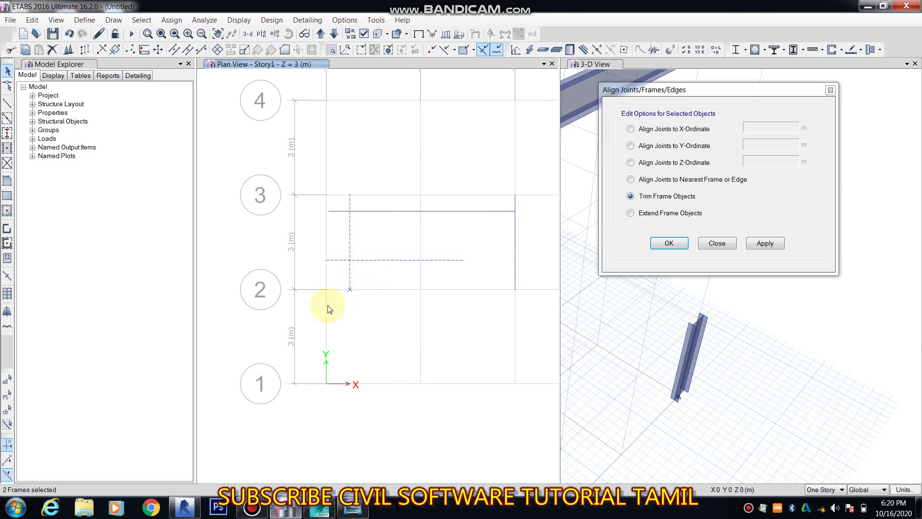
click(763, 243)
Step: Trim the grid A end of the X-direction frame closer to grid 2 at the Y-direction frame near grid A
drag(355, 230, 374, 281)
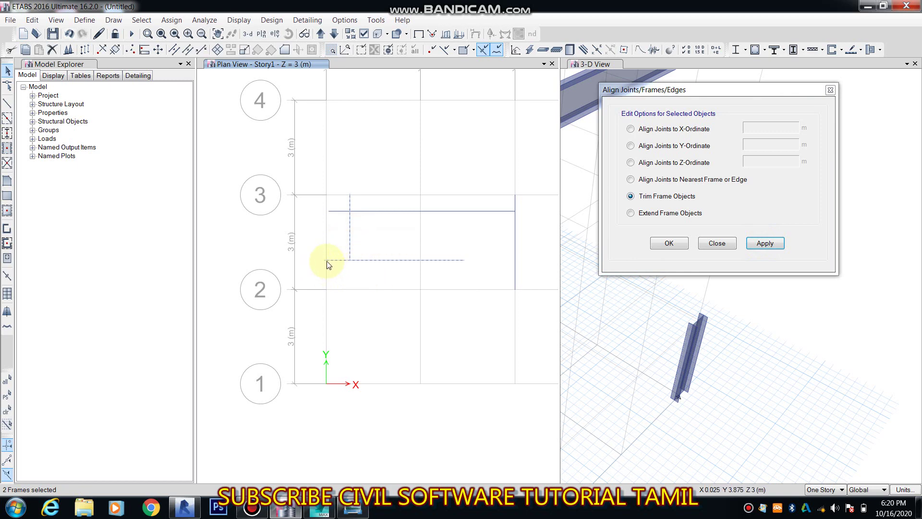
drag(336, 254, 310, 283)
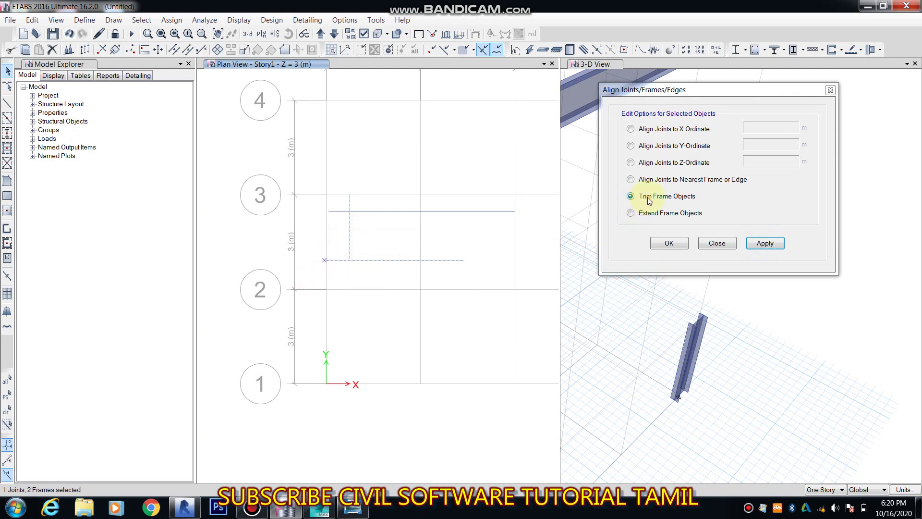
click(765, 243)
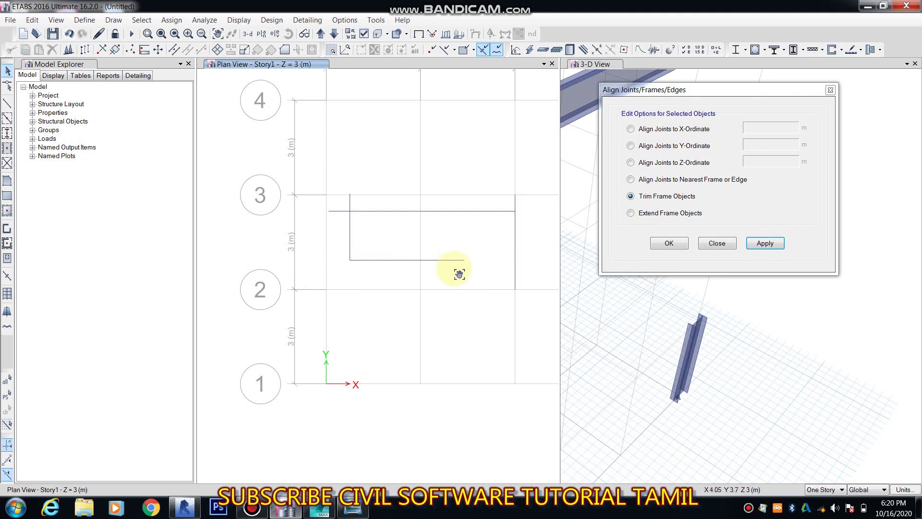
Step: Extend the free end of the X-direction frame closer to grid 2 to meet the grid C frame
click(645, 213)
drag(488, 243, 390, 283)
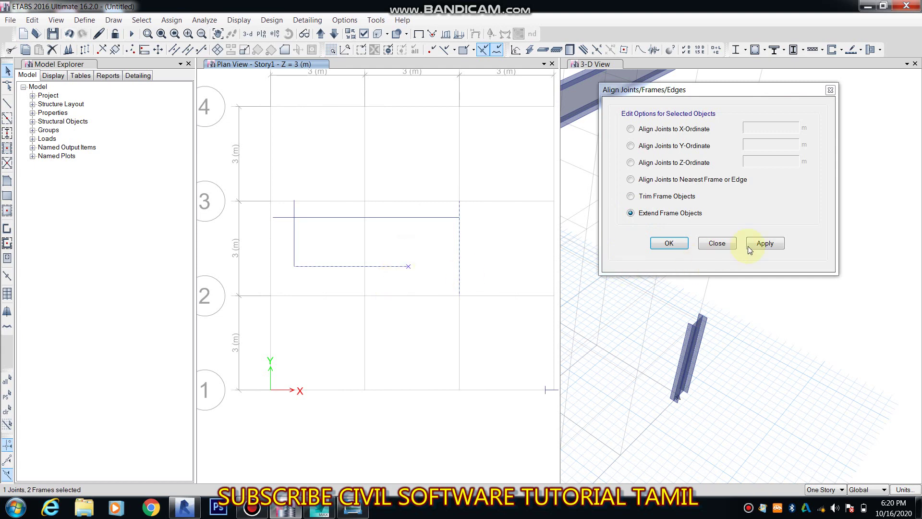
click(764, 243)
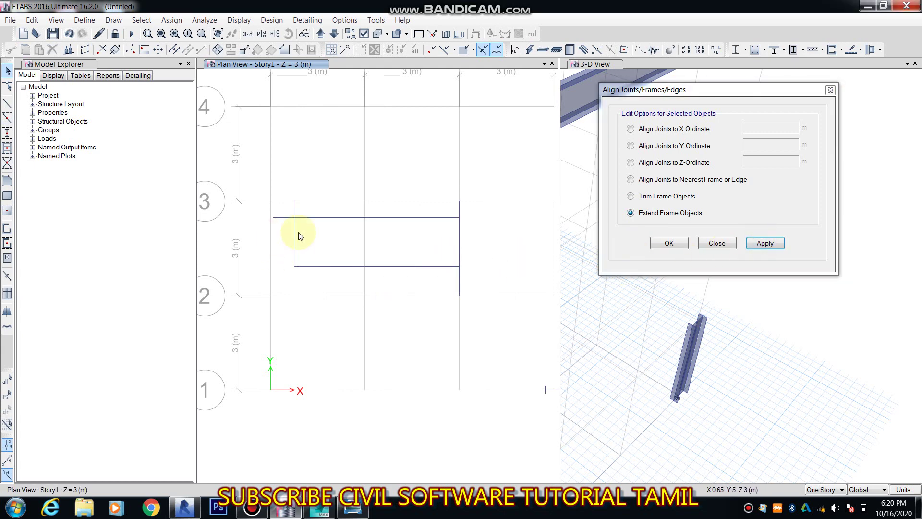
Step: Draw a straight frame from grid A to grid B, slightly offset from grid 2 towards grid 3
drag(309, 230, 283, 246)
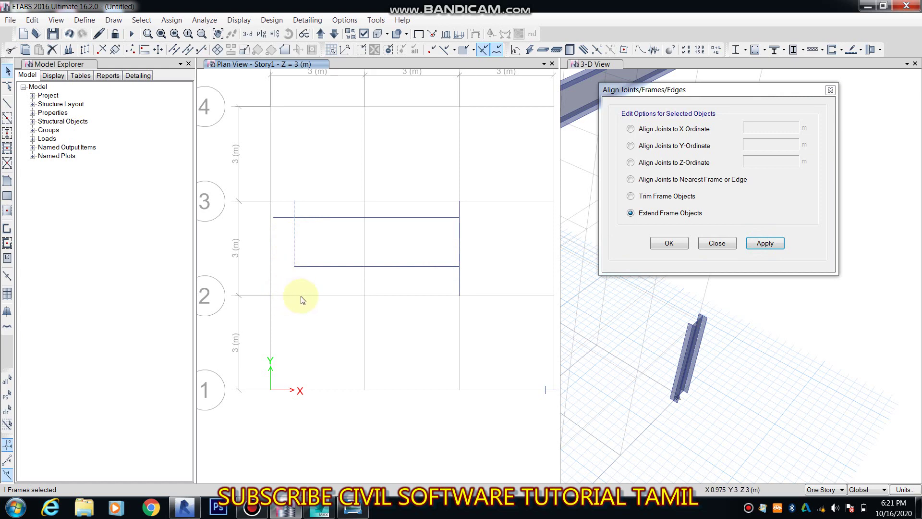
click(7, 103)
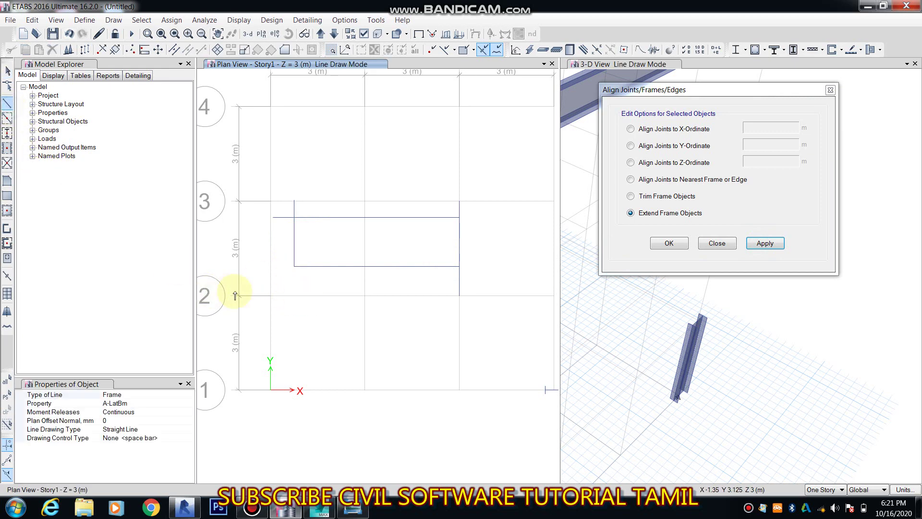
click(270, 293)
click(364, 293)
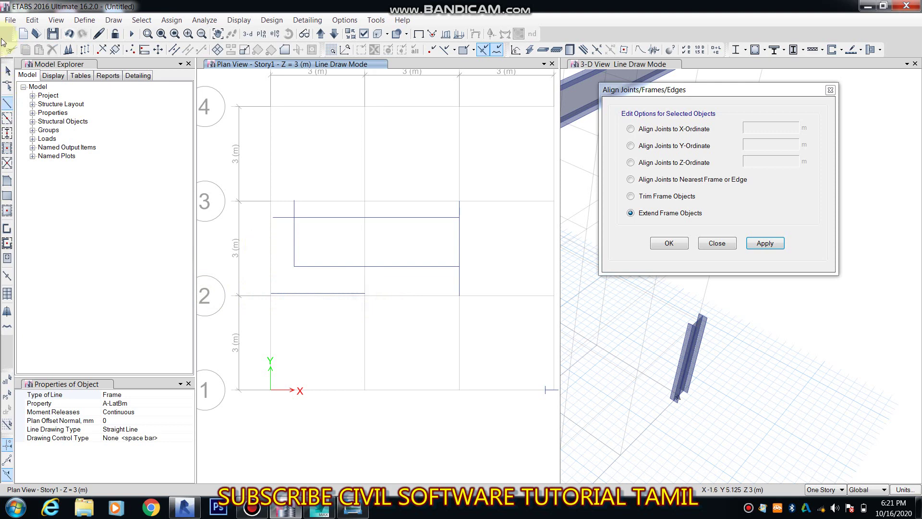
click(7, 71)
Step: Select the Y-direction frame near grid A with its lower end joint and the new frame beside grid 2, and extend it to that frame
click(294, 242)
click(336, 293)
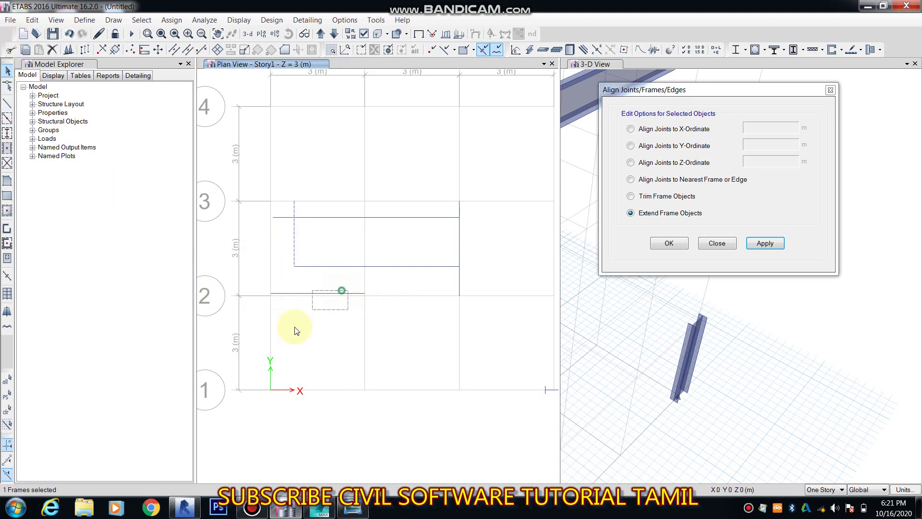
click(765, 243)
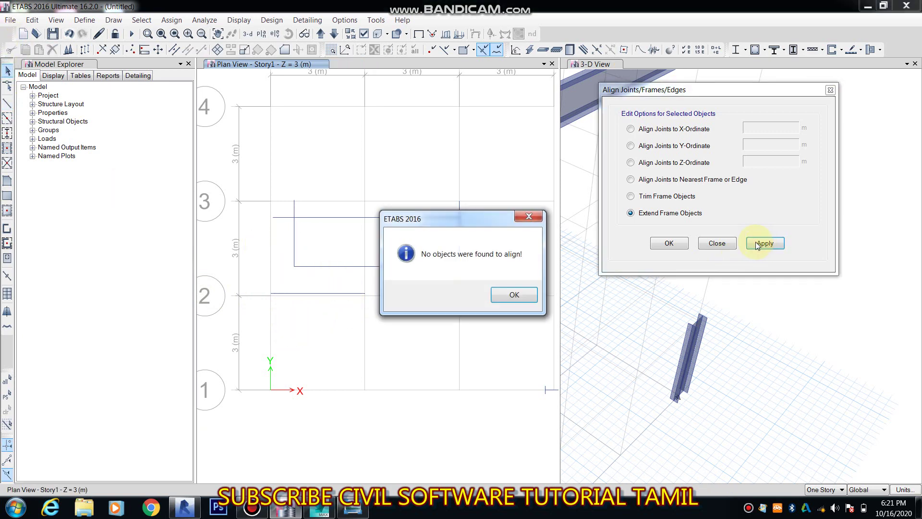
click(514, 294)
drag(307, 245, 272, 314)
click(752, 248)
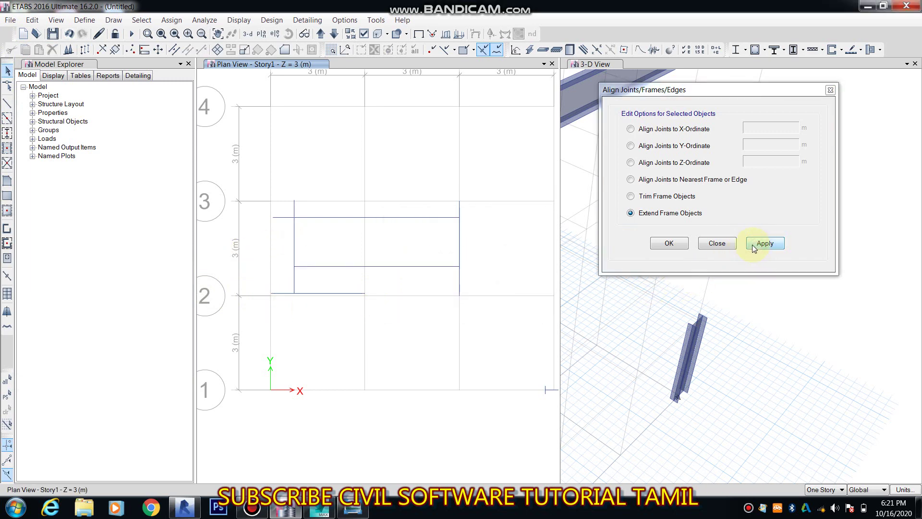
Step: Trim the grid 2 end of the Y-direction frame near grid A back to the X-direction frame that reaches grid C, and close the alignment options
click(672, 202)
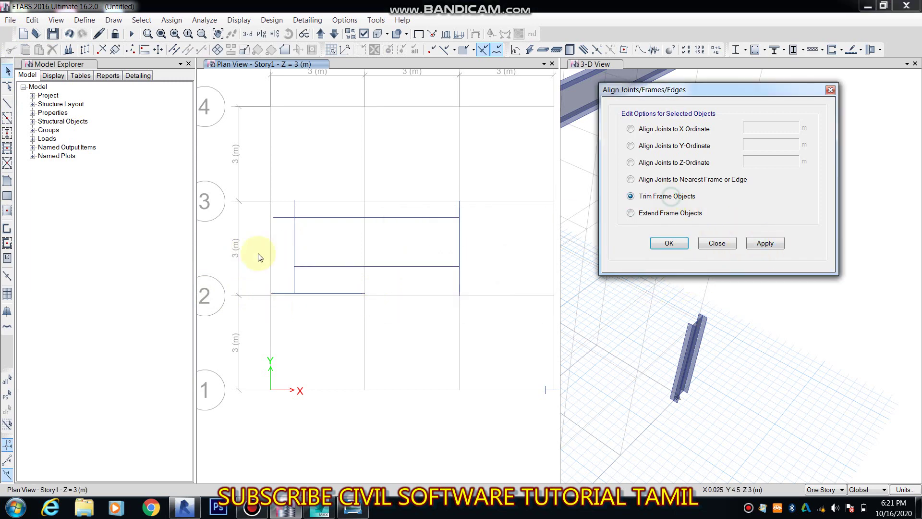
drag(310, 249, 284, 307)
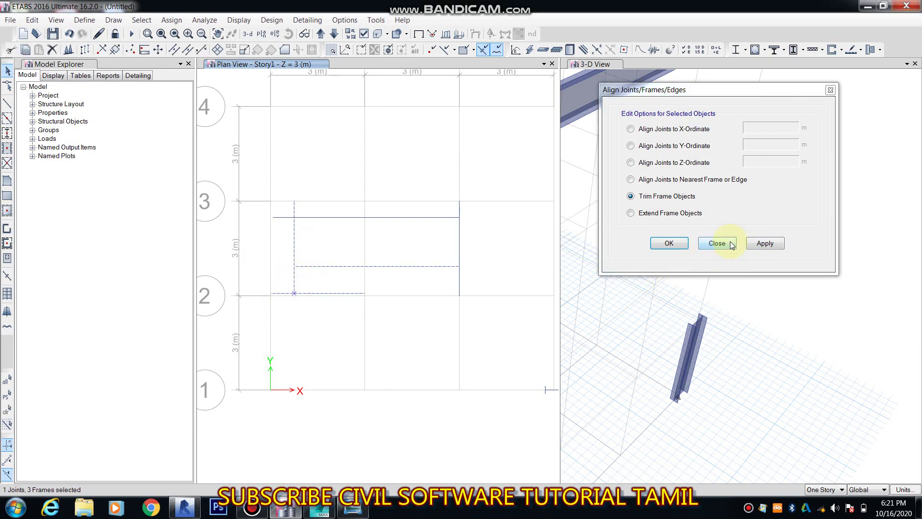
click(763, 243)
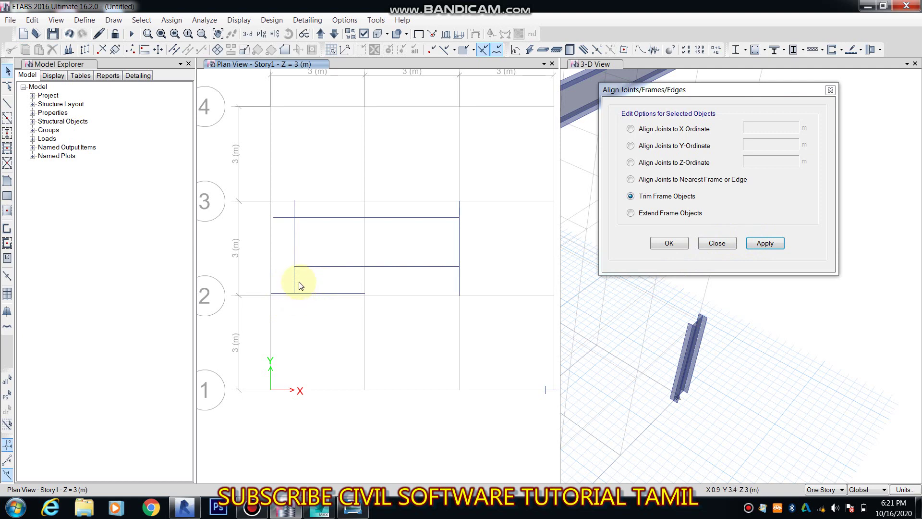
drag(298, 274, 292, 269)
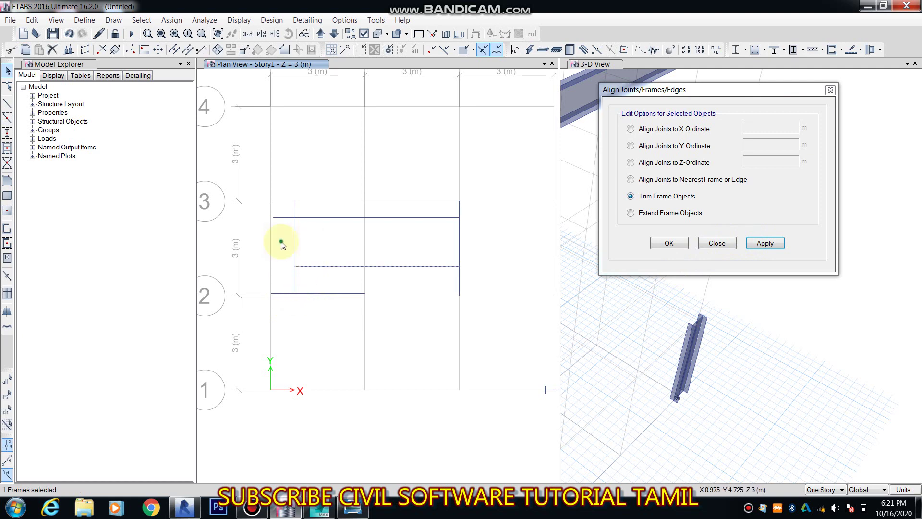
click(293, 293)
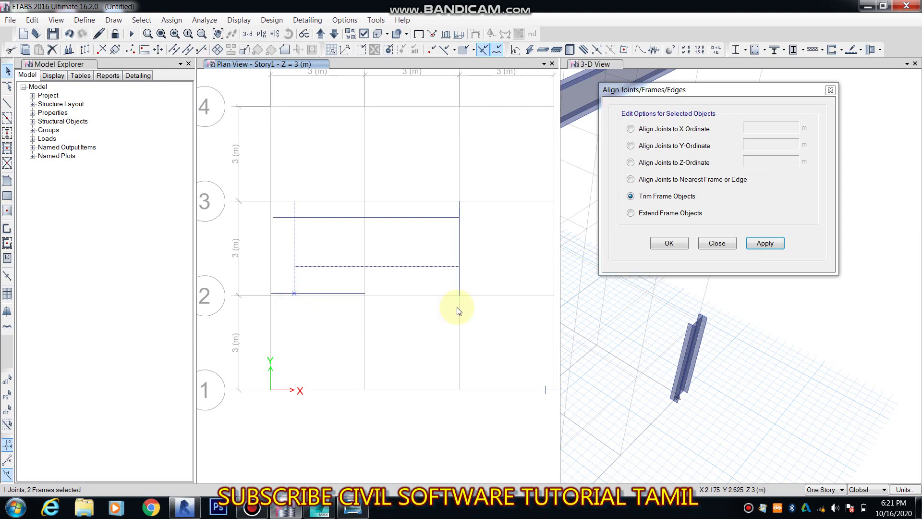
click(764, 244)
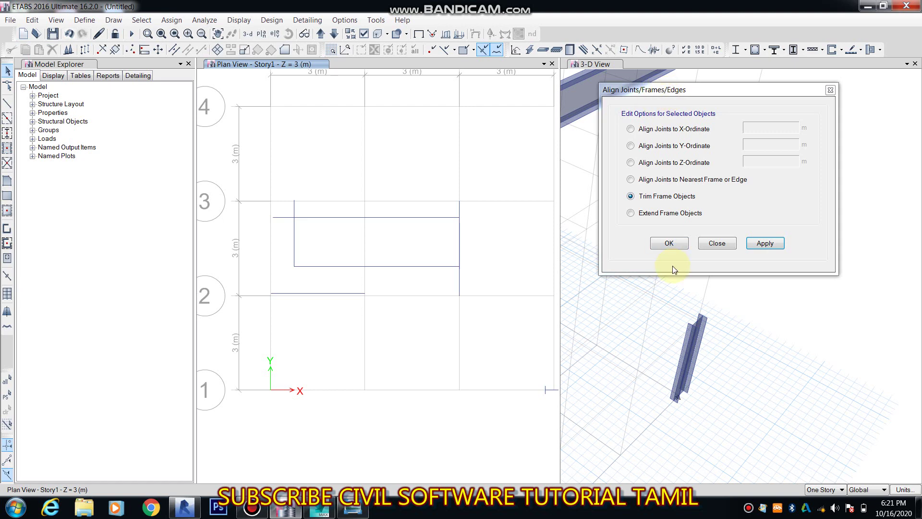
click(669, 243)
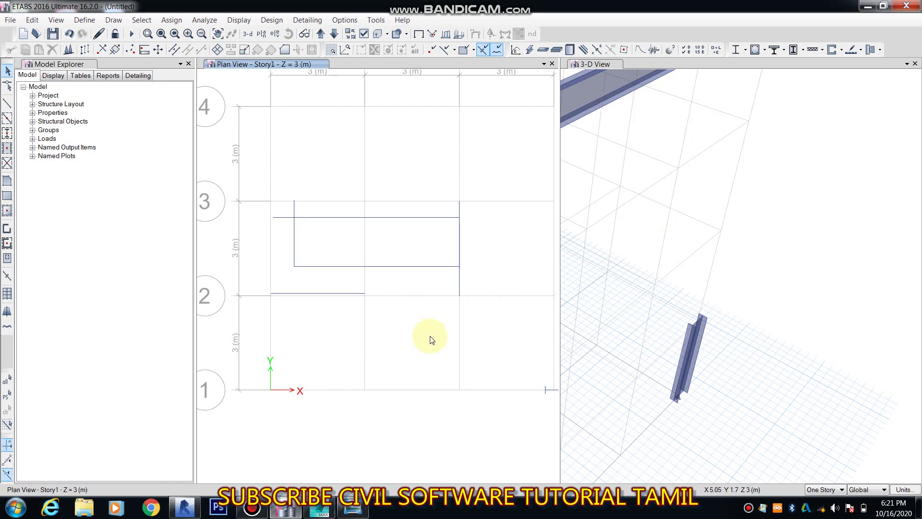
middle_drag(430, 337, 438, 309)
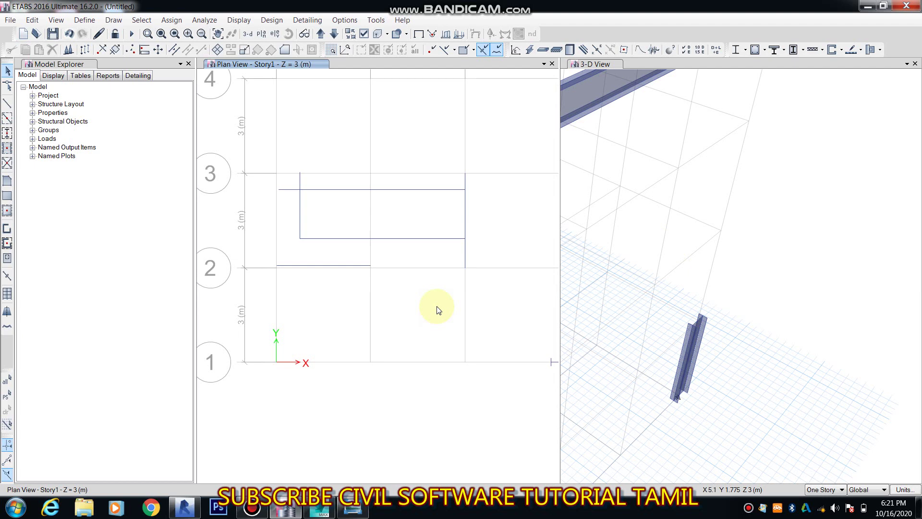
click(252, 507)
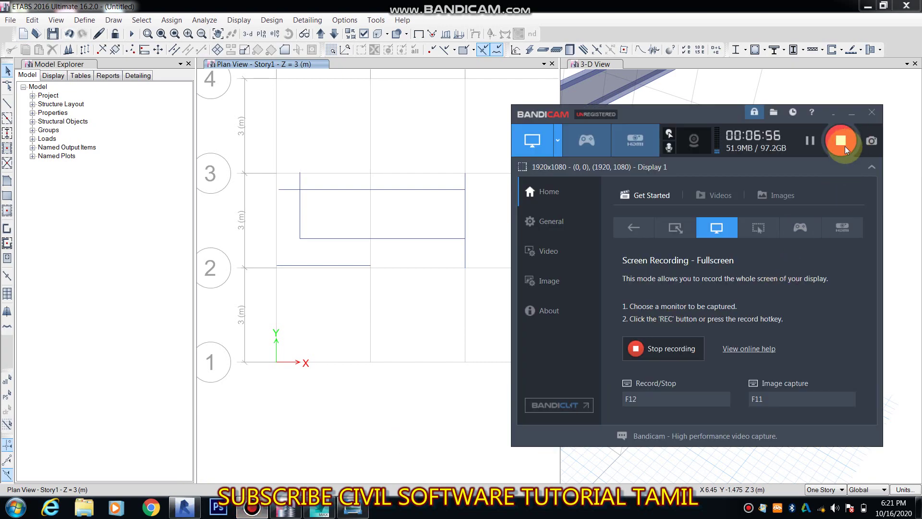